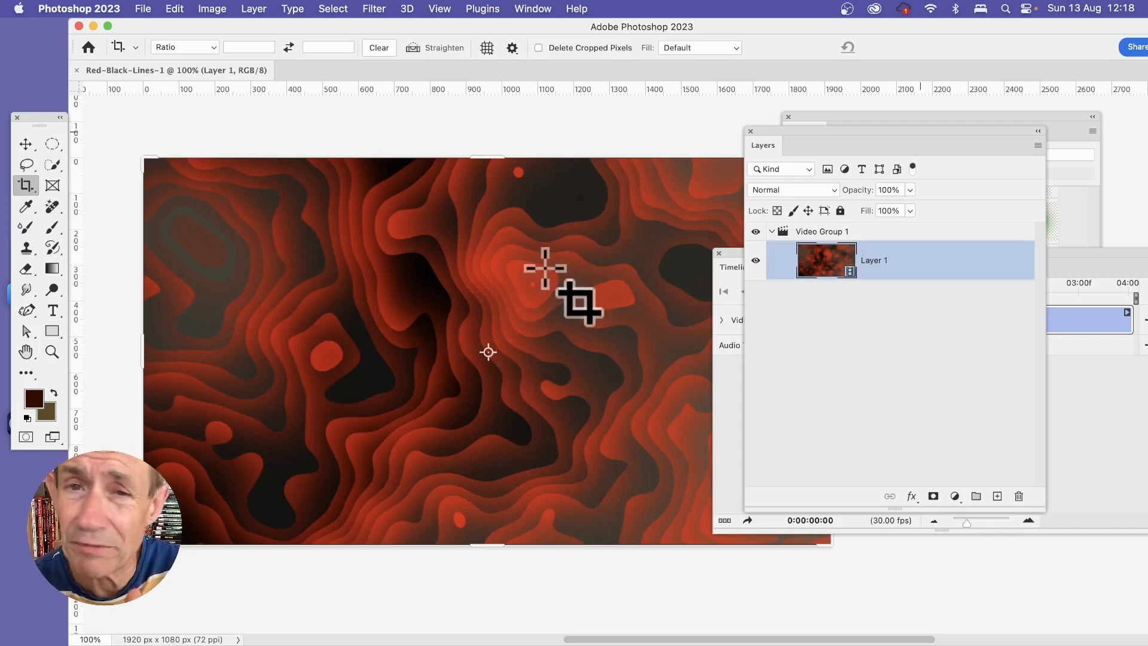
# Step: Show the video timeline over the canvas and move the playhead to 0:00:00:19
pyautogui.click(541, 7)
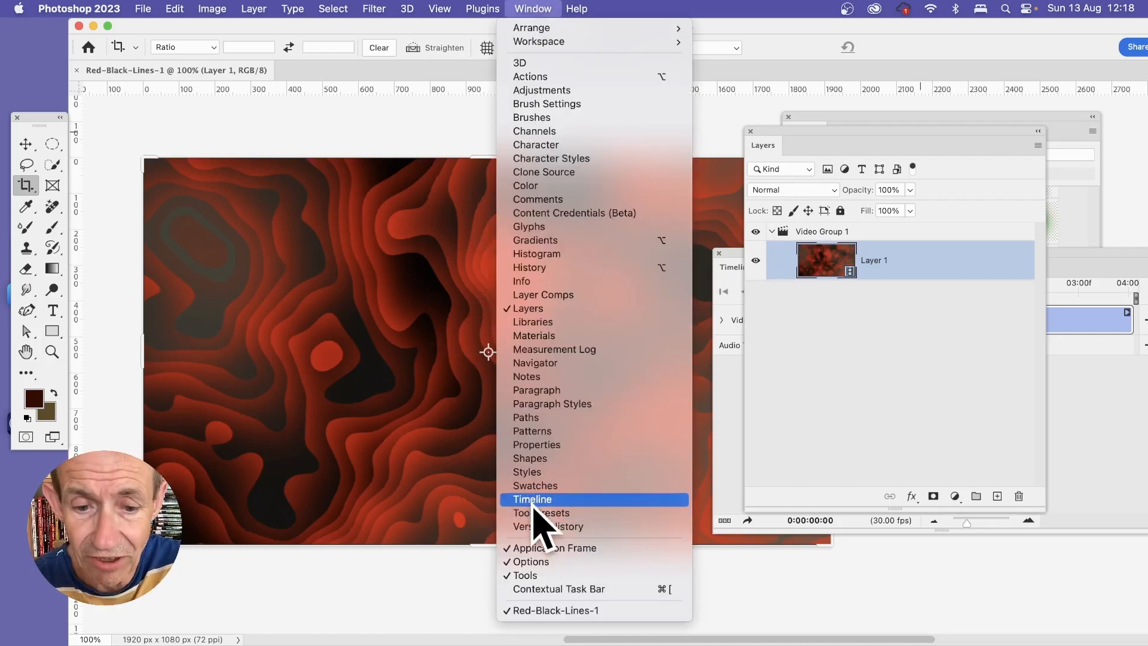
pyautogui.click(1115, 282)
pyautogui.moveTo(1109, 282); pyautogui.dragTo(902, 256)
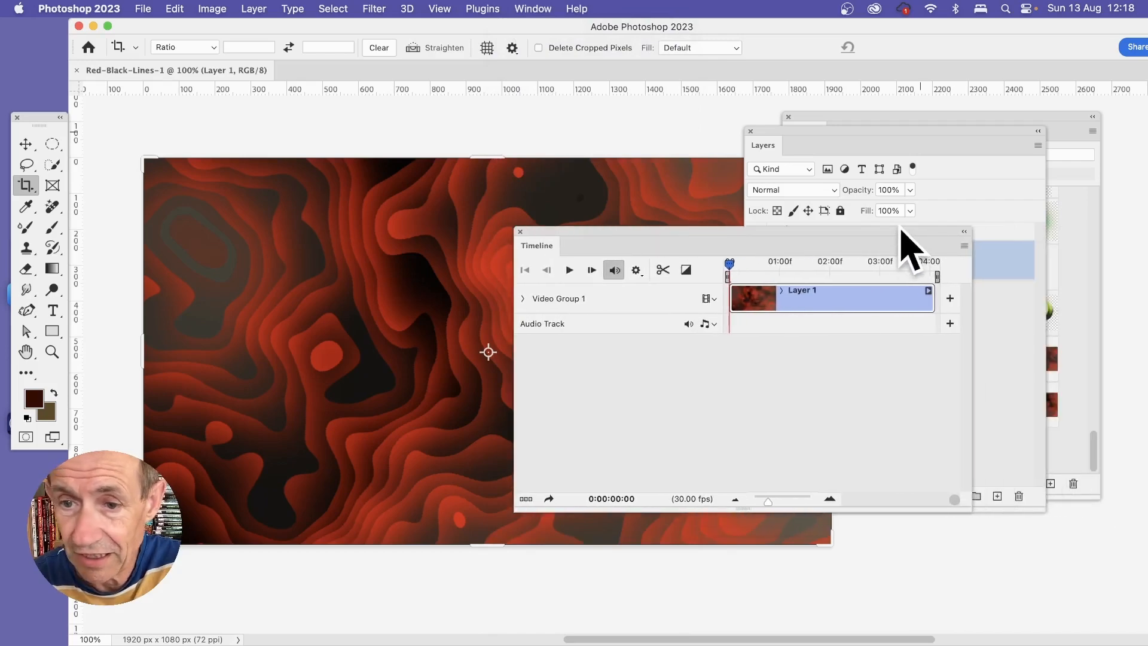
pyautogui.moveTo(734, 267); pyautogui.dragTo(761, 269)
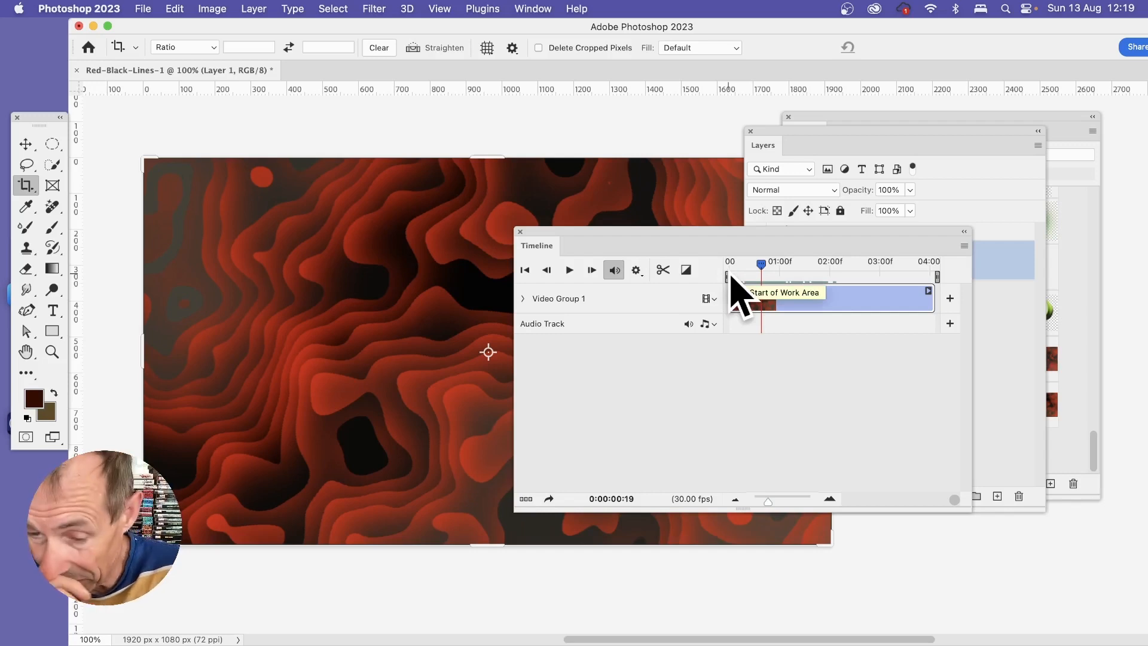
pyautogui.click(147, 9)
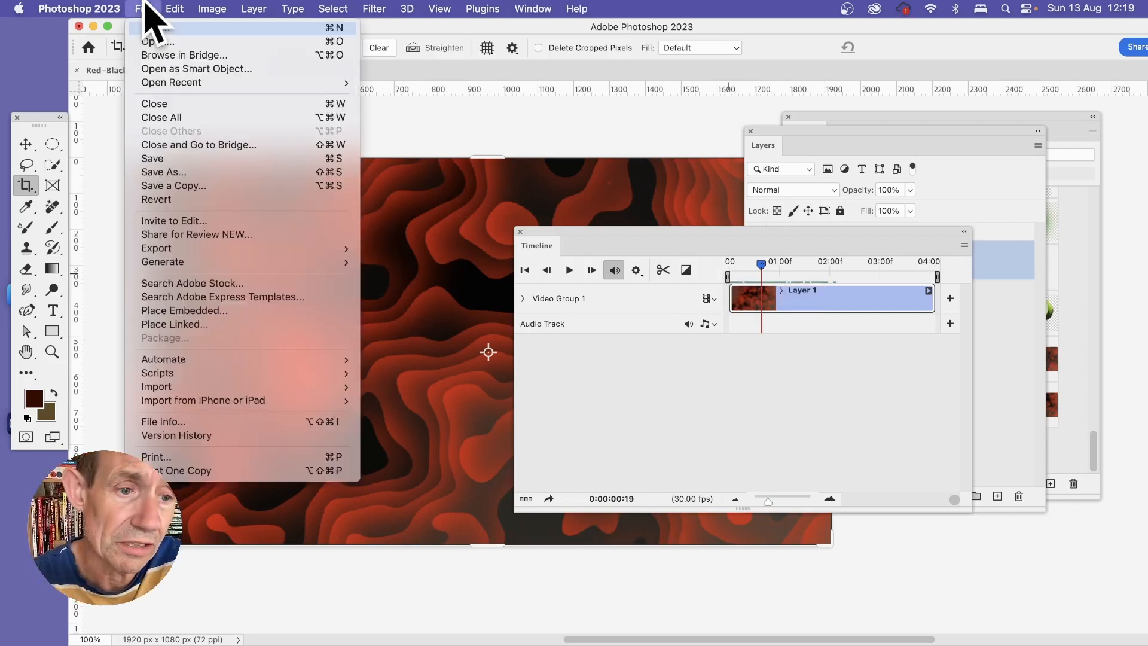
pyautogui.moveTo(210, 250)
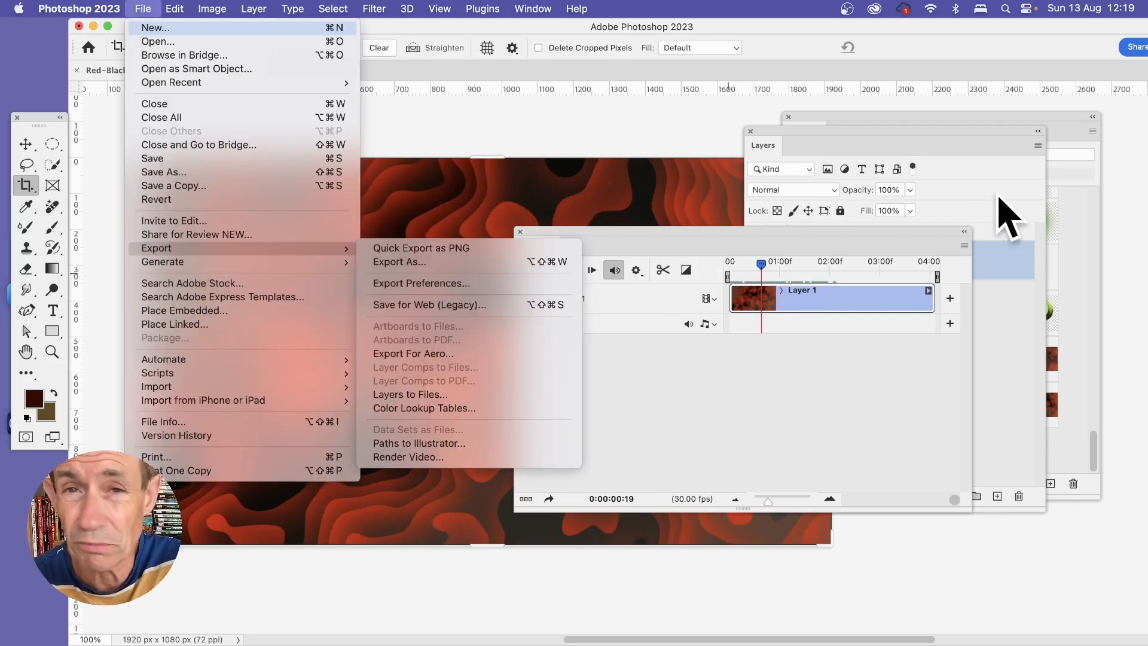
pyautogui.click(918, 221)
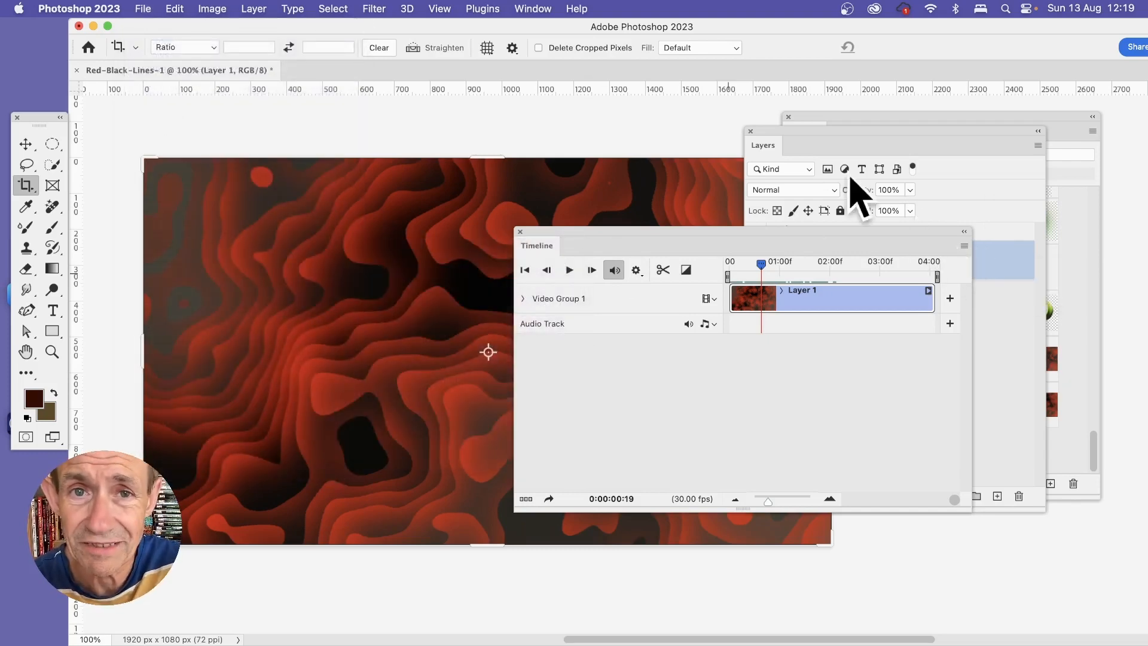
# Step: Show the pattern presets in a floating panel beside the canvas
pyautogui.click(532, 9)
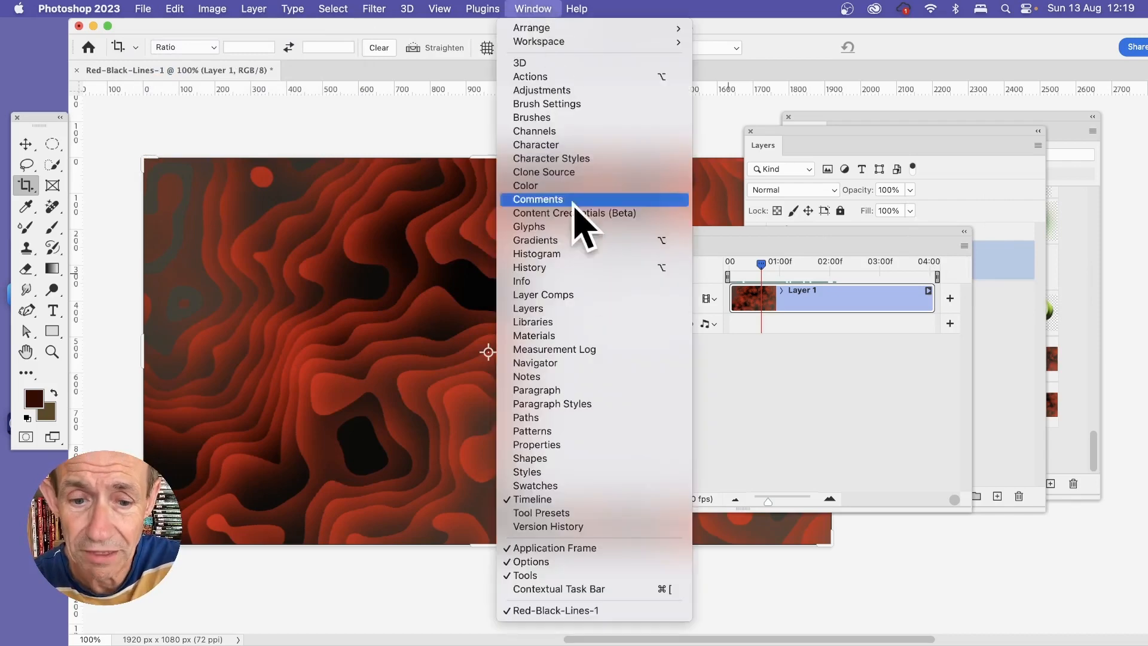
pyautogui.click(585, 434)
pyautogui.moveTo(844, 130); pyautogui.dragTo(878, 126)
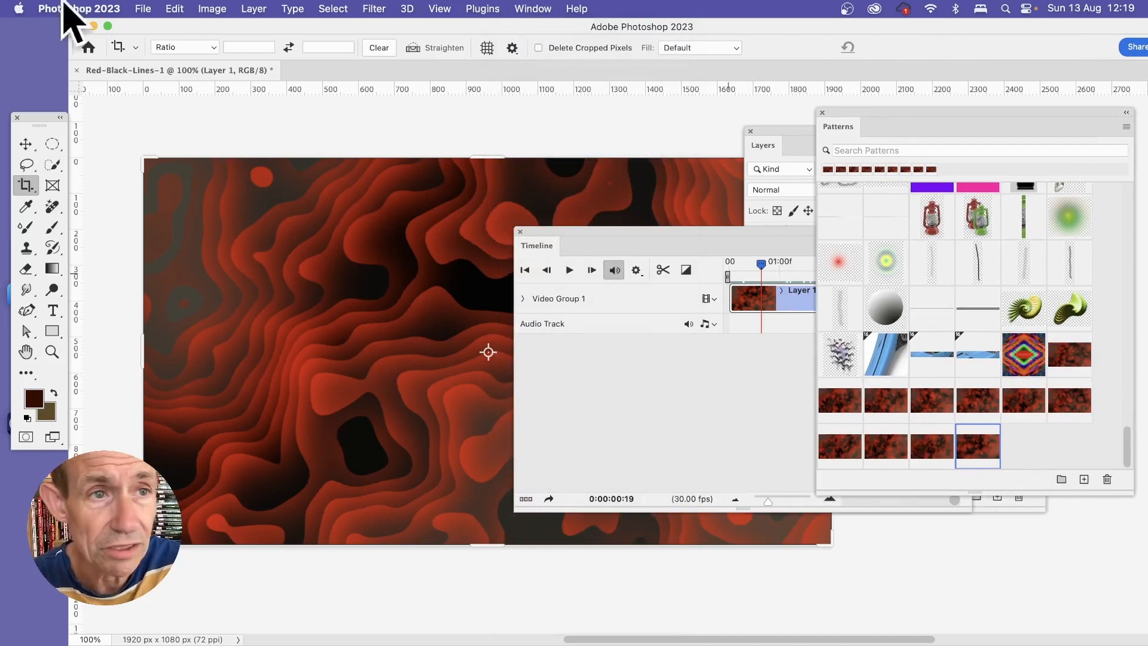
# Step: Define the current video frame as a pattern named p1
pyautogui.click(175, 8)
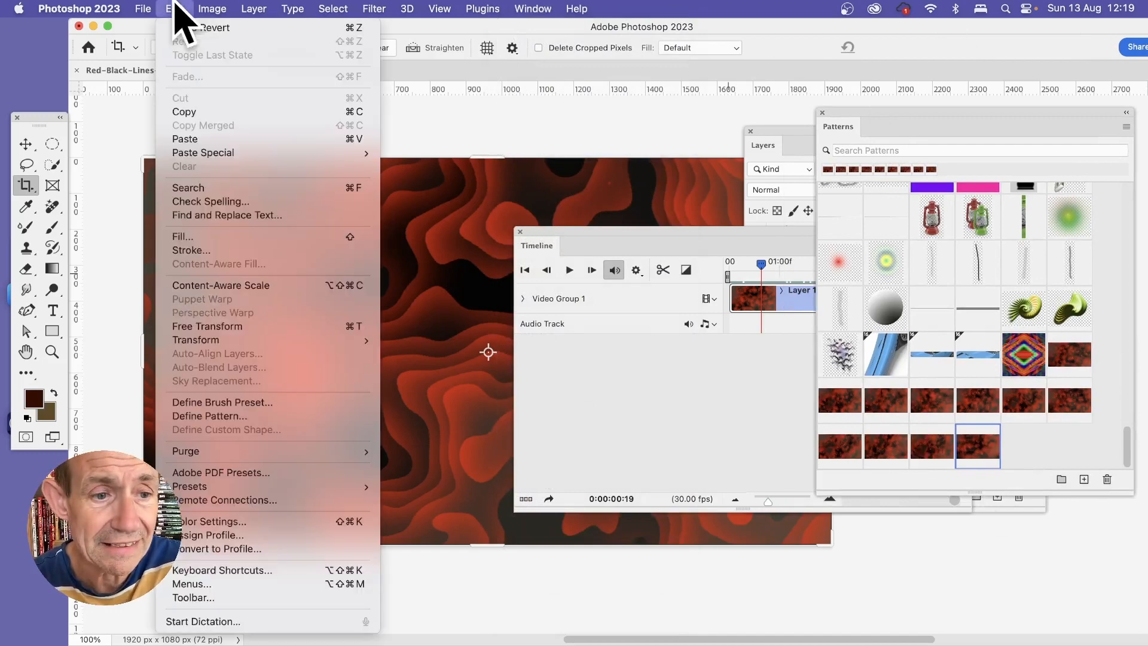
pyautogui.click(257, 417)
pyautogui.write('p1')
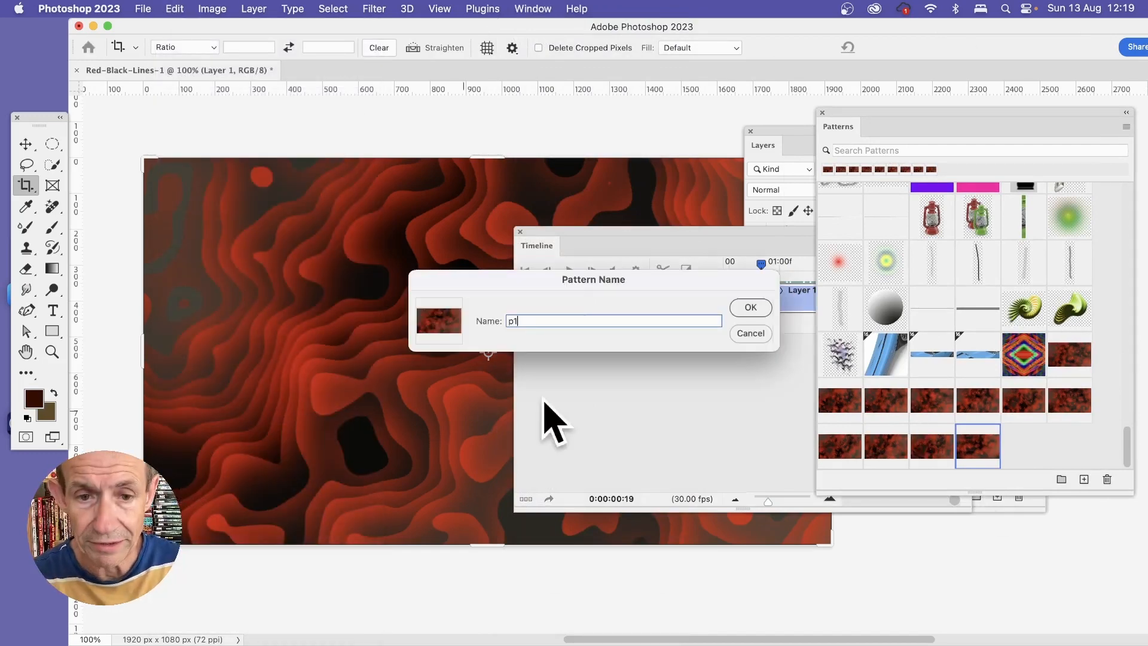
pyautogui.click(749, 307)
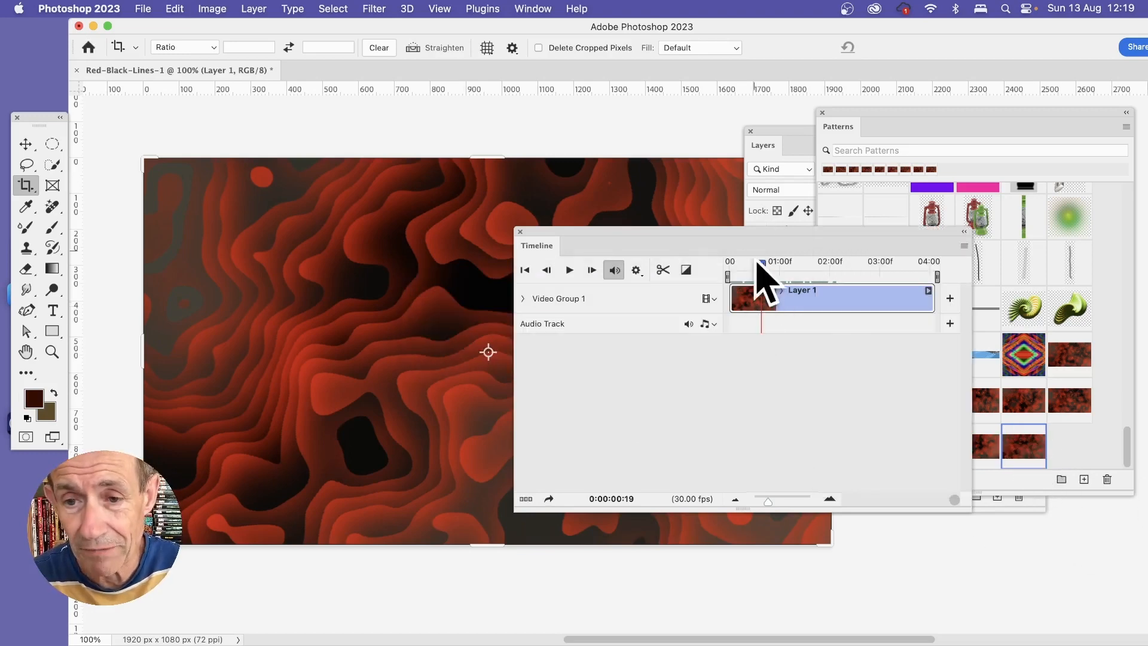
# Step: Move the playhead to 0:00:02:12 and define that frame as a pattern named p2
pyautogui.moveTo(759, 272); pyautogui.dragTo(850, 272)
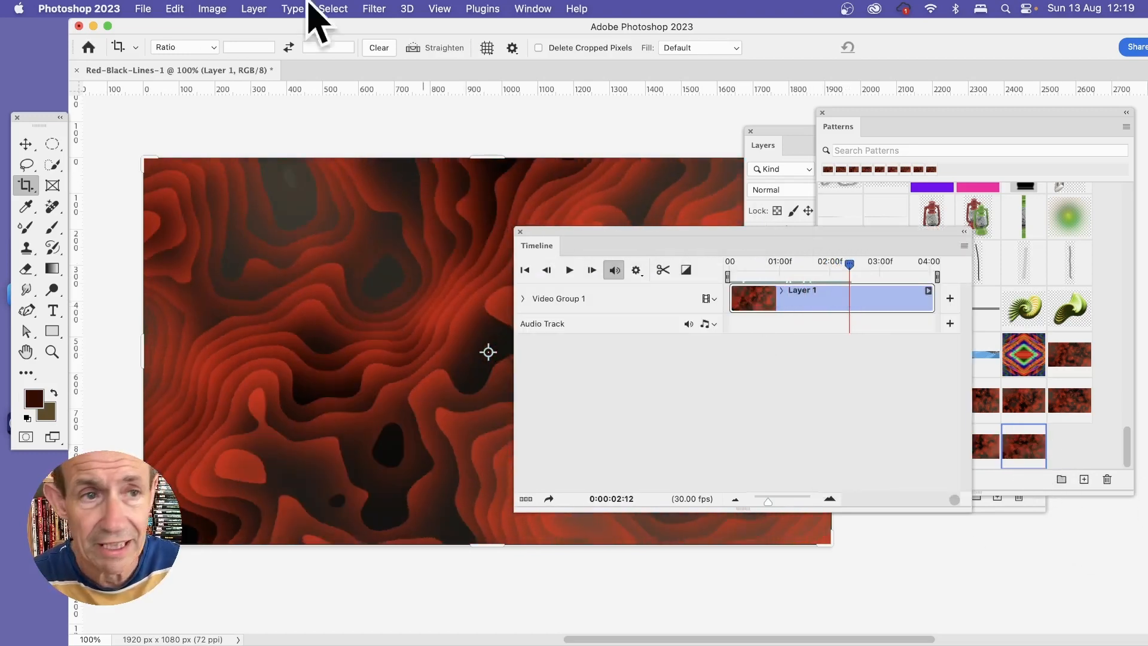
pyautogui.click(175, 8)
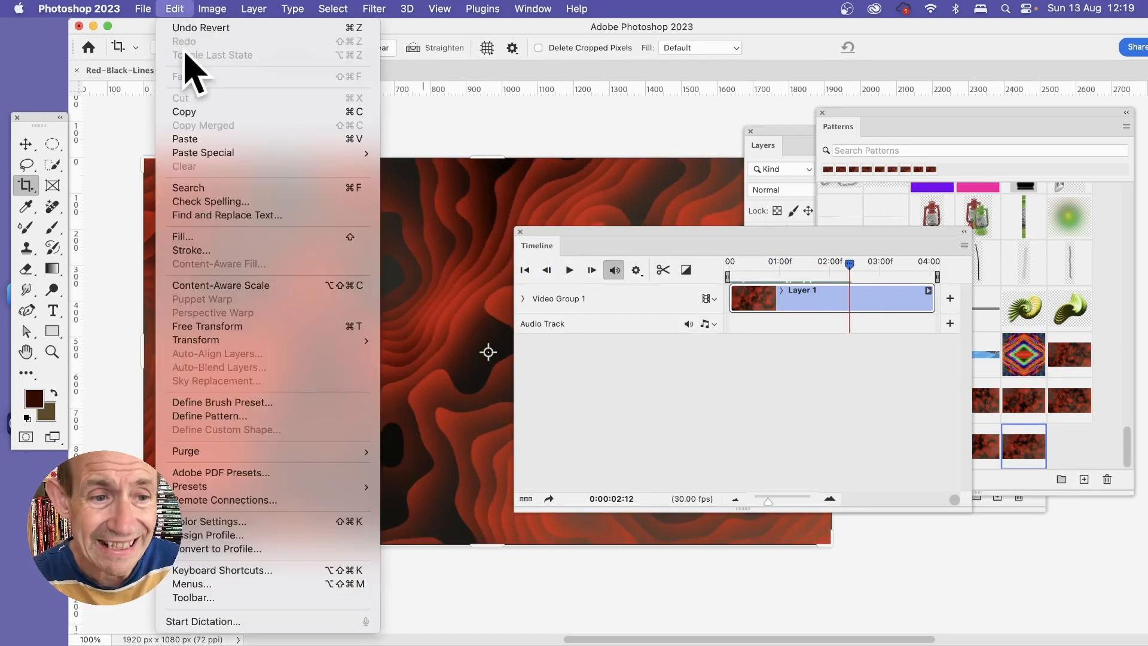
pyautogui.click(226, 417)
pyautogui.write('p2')
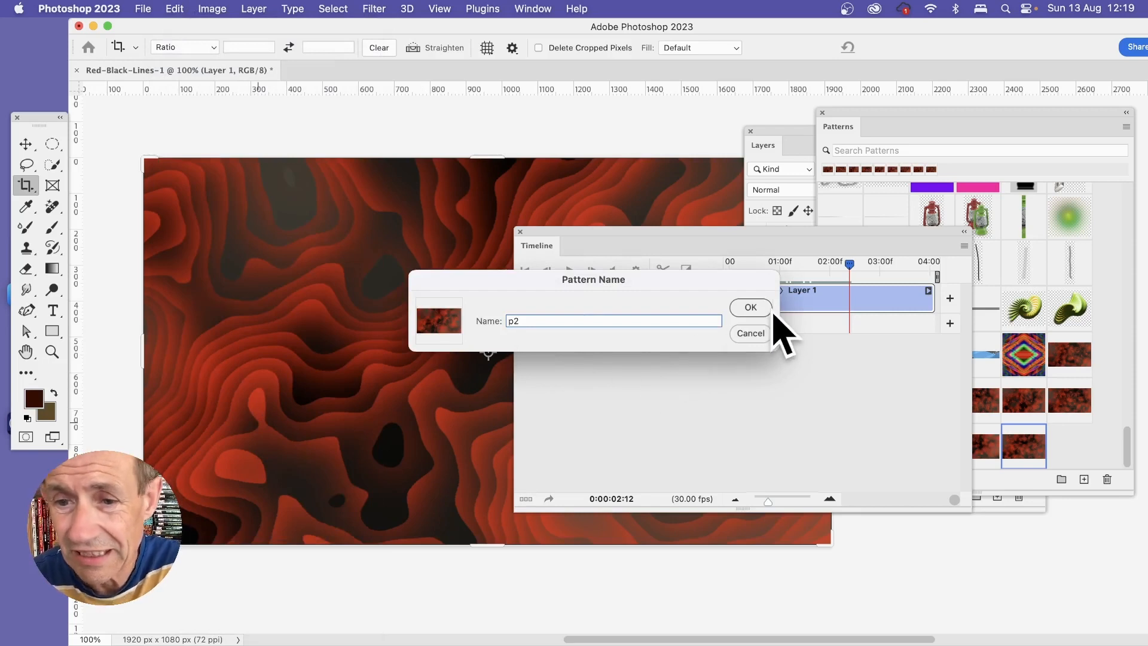
pyautogui.click(752, 307)
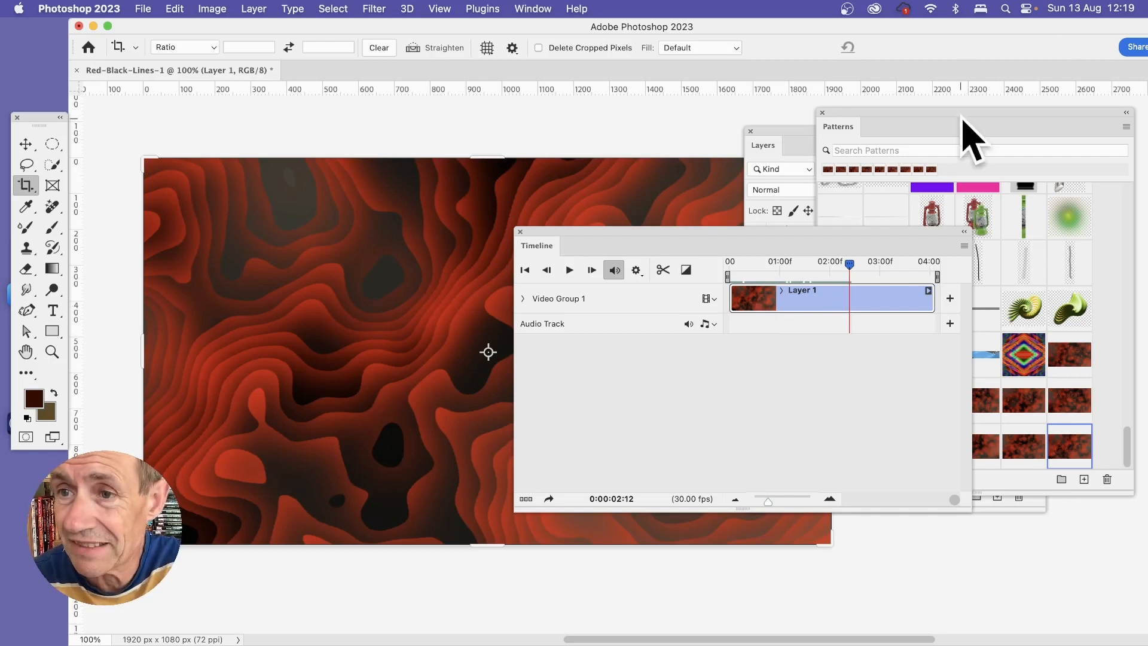
# Step: Move the timeline clear of the pattern presets and flatten the video document into a single image
pyautogui.click(969, 135)
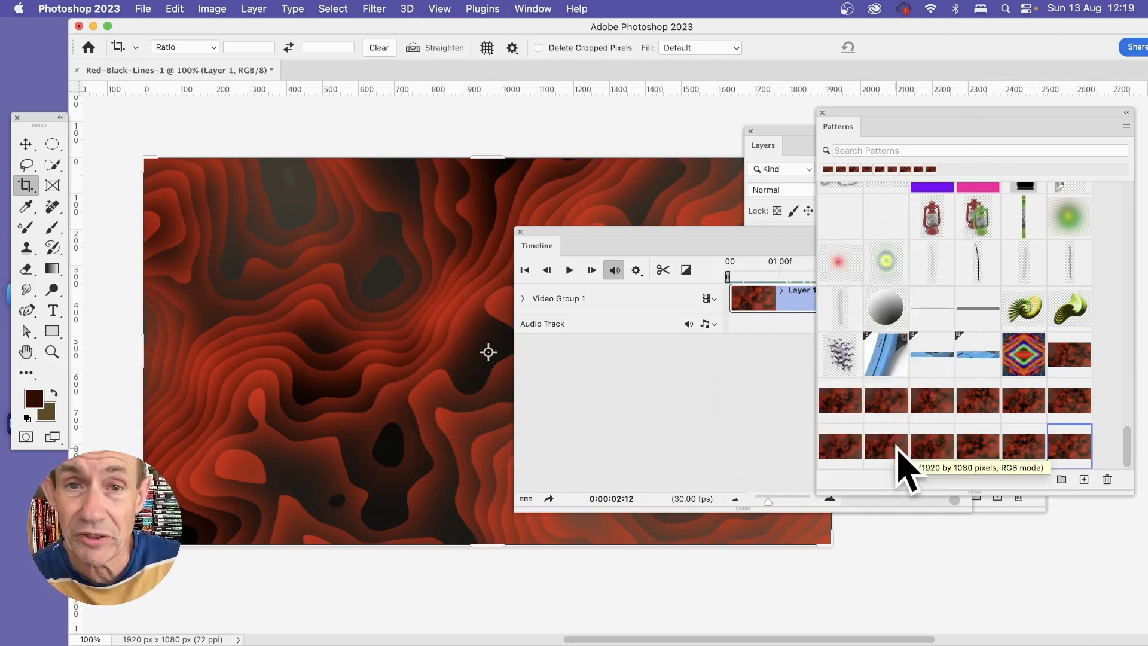
pyautogui.moveTo(694, 234); pyautogui.dragTo(580, 263)
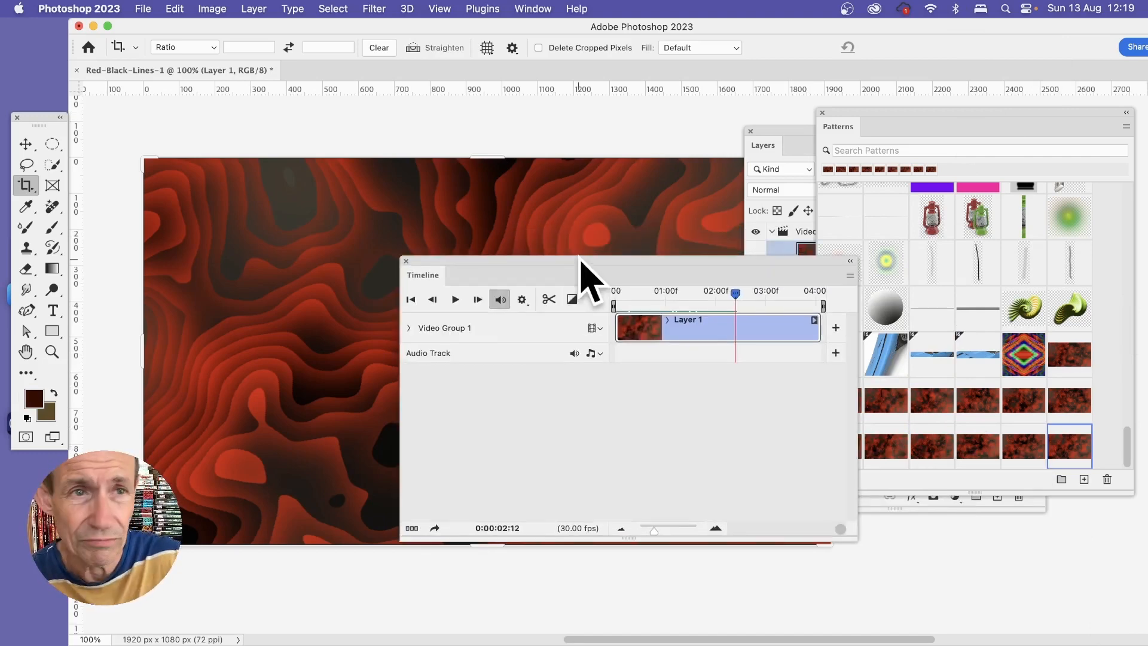
pyautogui.click(253, 8)
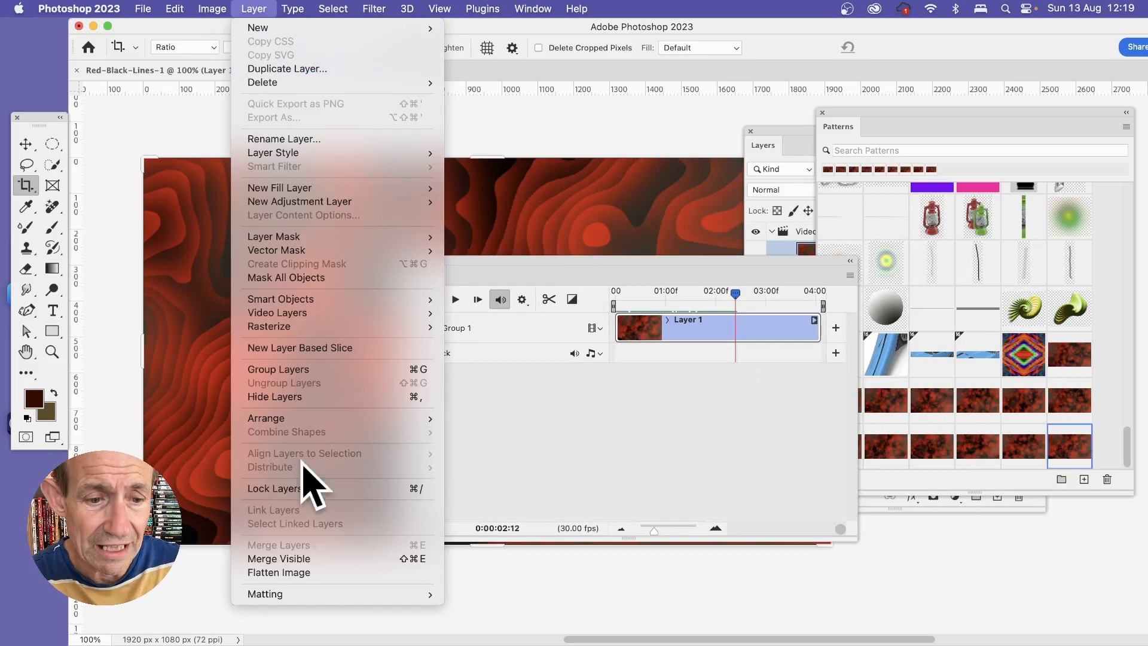
pyautogui.click(305, 574)
pyautogui.click(622, 258)
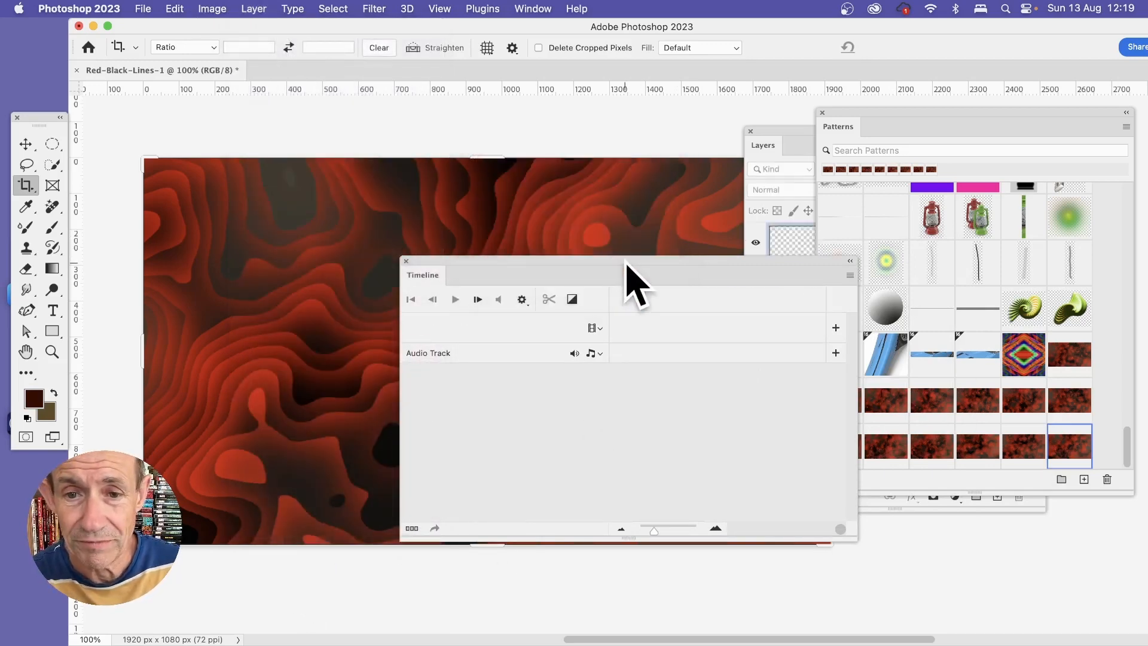
# Step: Fill the flattened image with white in Normal mode at 100% opacity and close the timeline
pyautogui.click(174, 9)
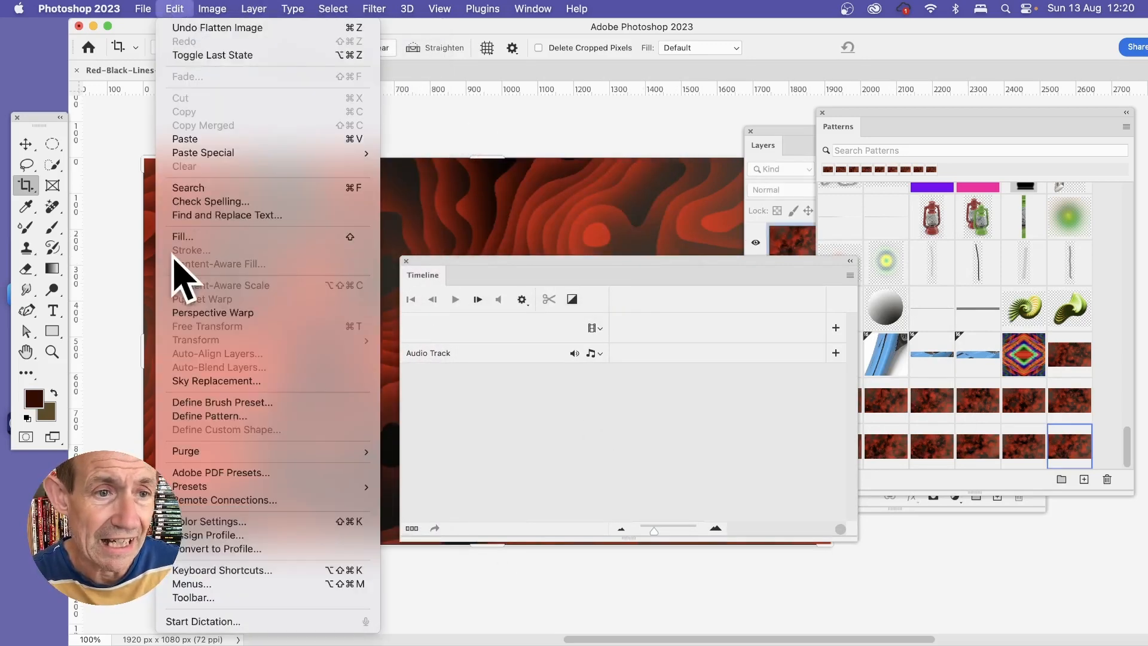
pyautogui.click(183, 237)
pyautogui.click(430, 199)
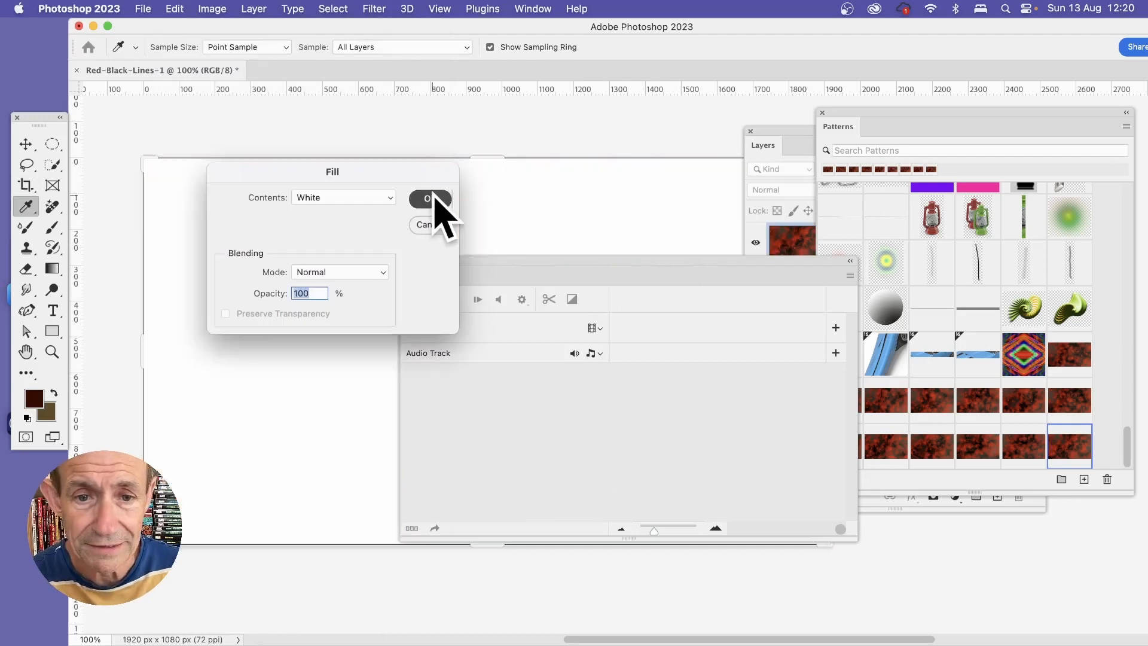
pyautogui.press('c')
pyautogui.click(405, 261)
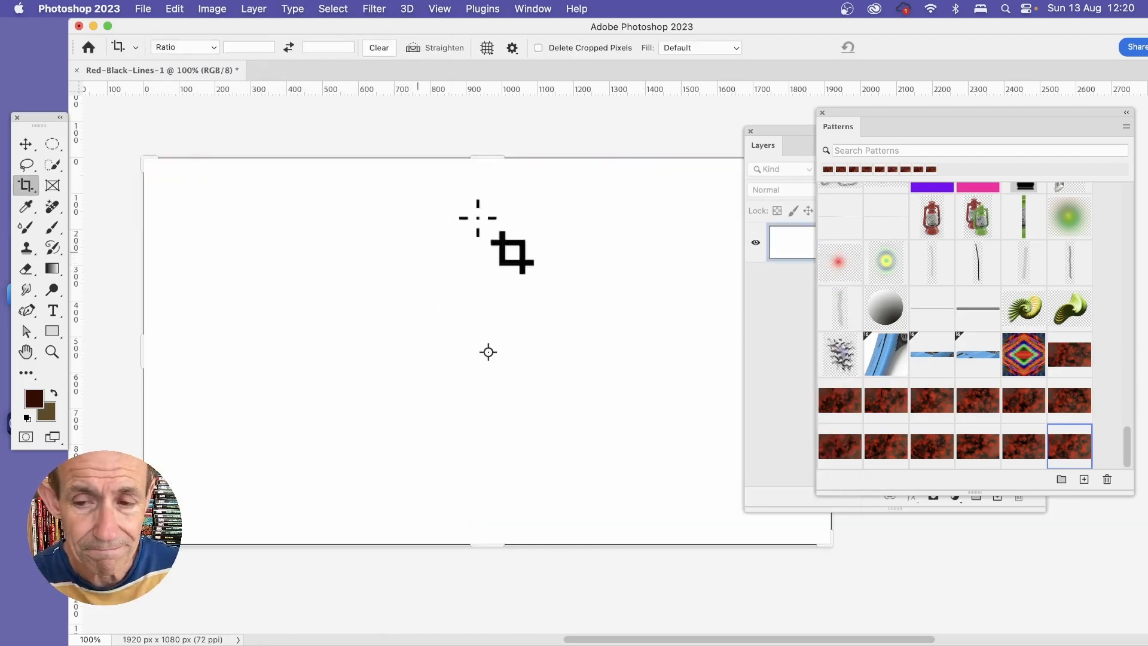
# Step: Apply the red-black preset just before p1 to the white canvas as a pattern fill layer
pyautogui.press('v')
pyautogui.moveTo(1127, 455); pyautogui.dragTo(1127, 493)
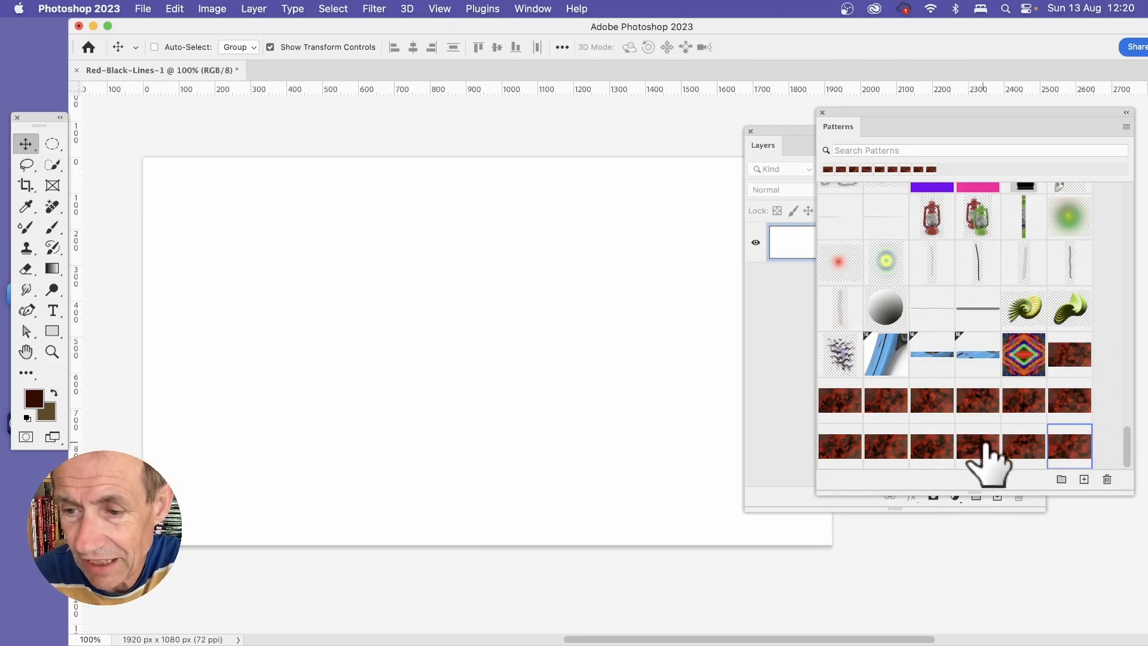
pyautogui.moveTo(985, 443); pyautogui.dragTo(461, 379)
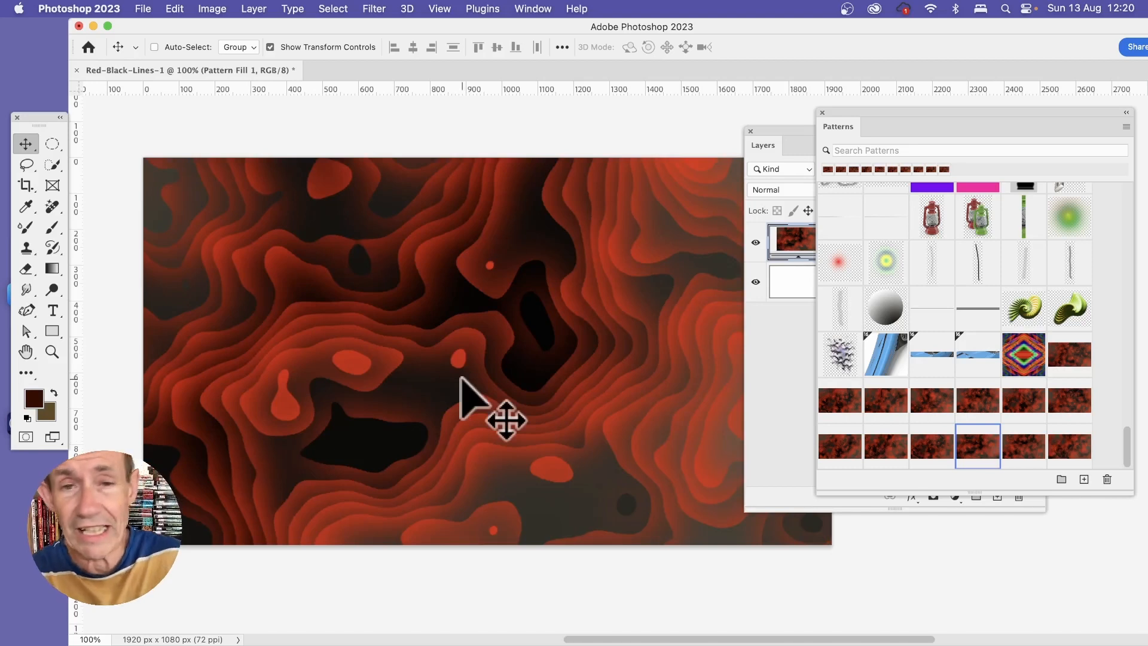
# Step: Try a 50% scale on the Pattern Fill 1 layer and set it back to 100%
pyautogui.click(777, 141)
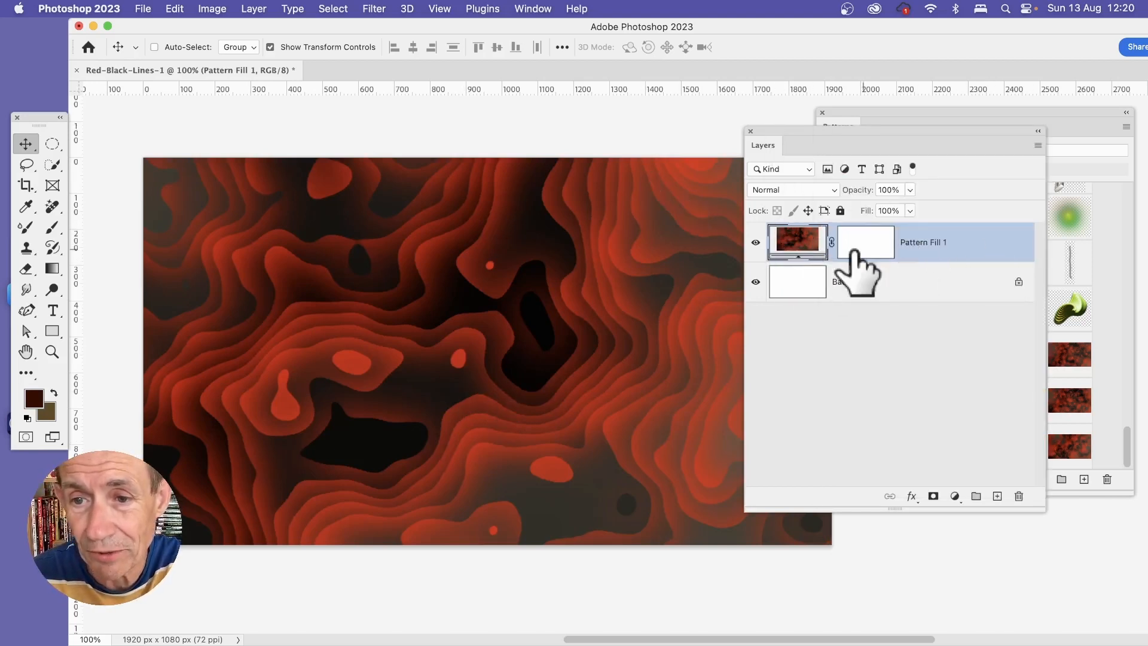
pyautogui.doubleClick(801, 243)
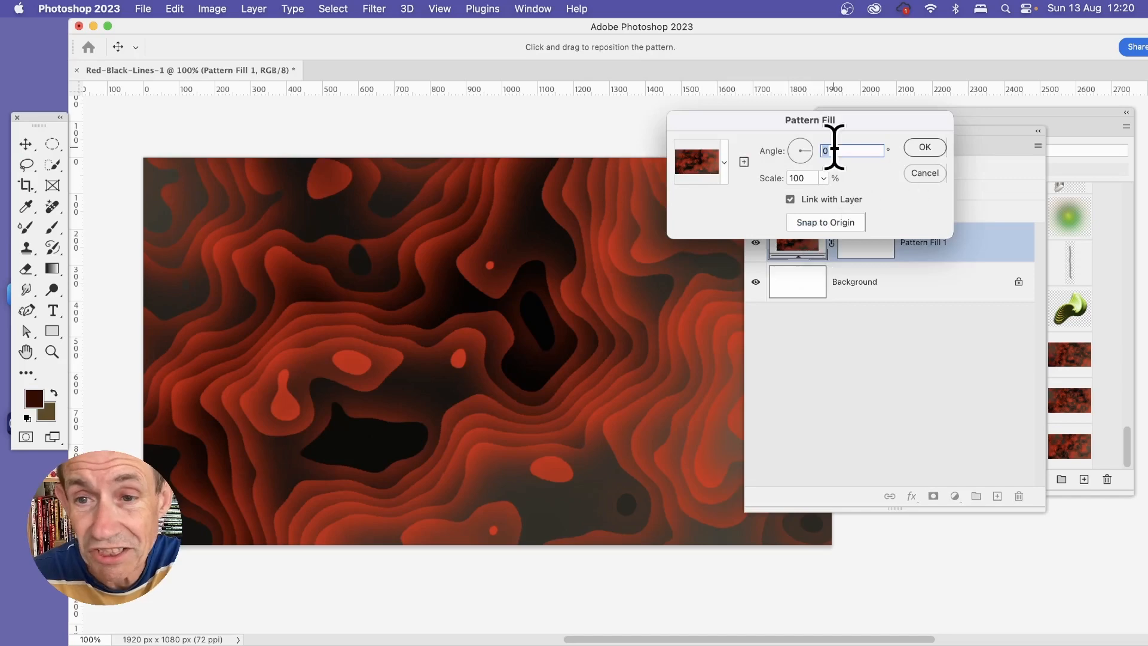
pyautogui.click(800, 177)
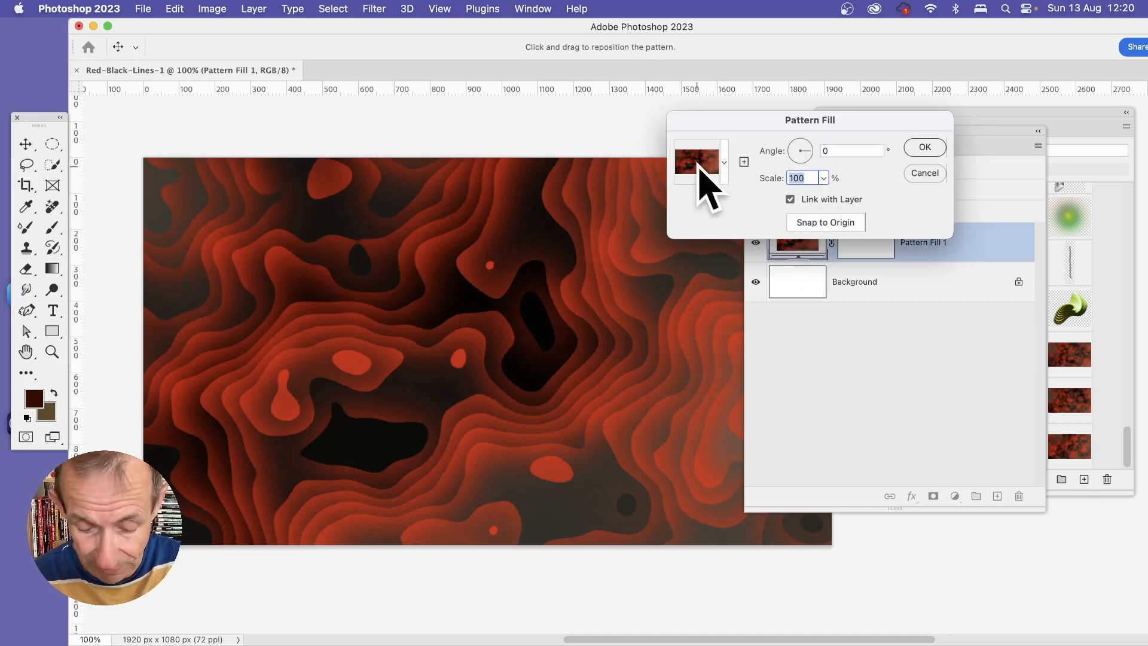
pyautogui.write('50')
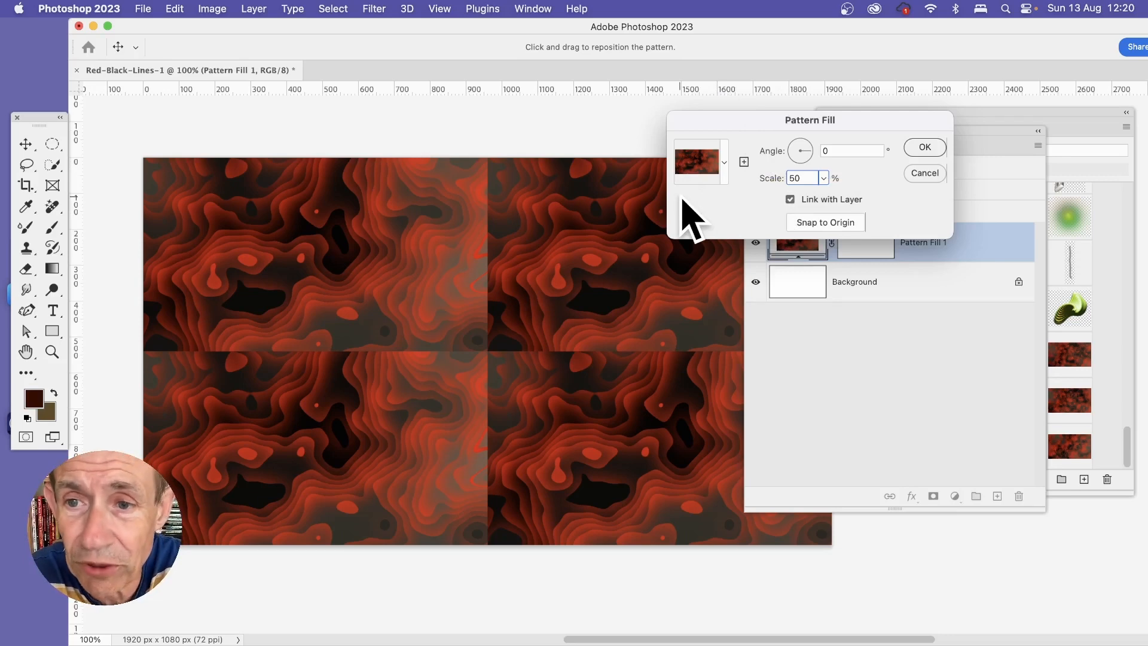
pyautogui.press('BackSpace')
pyautogui.press('BackSpace')
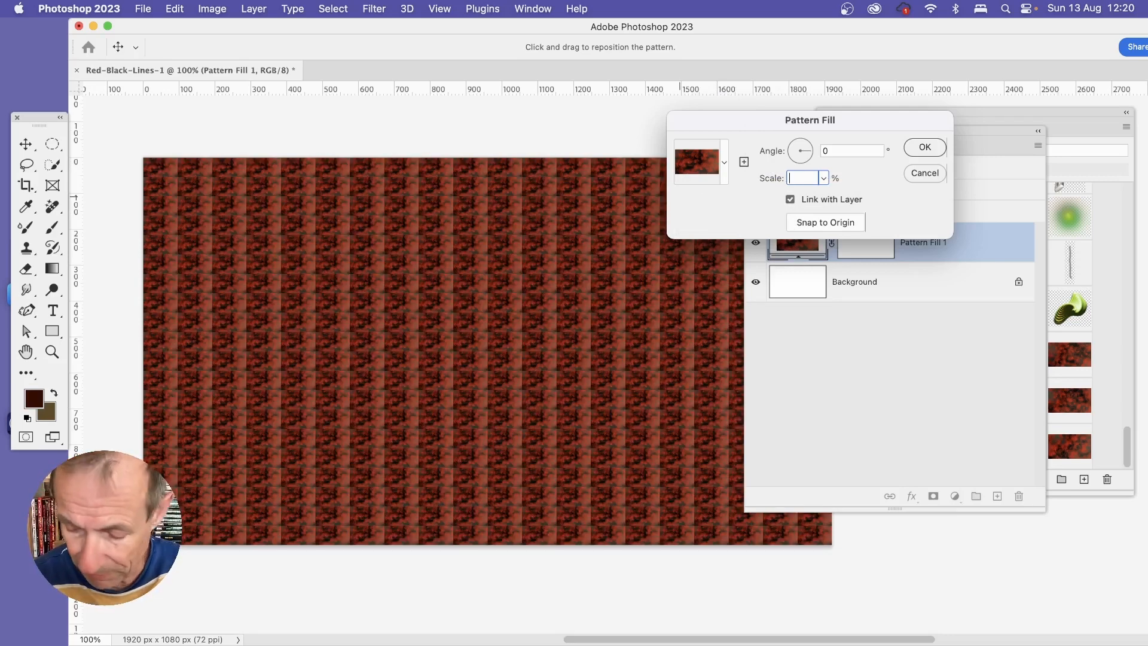
pyautogui.write('100')
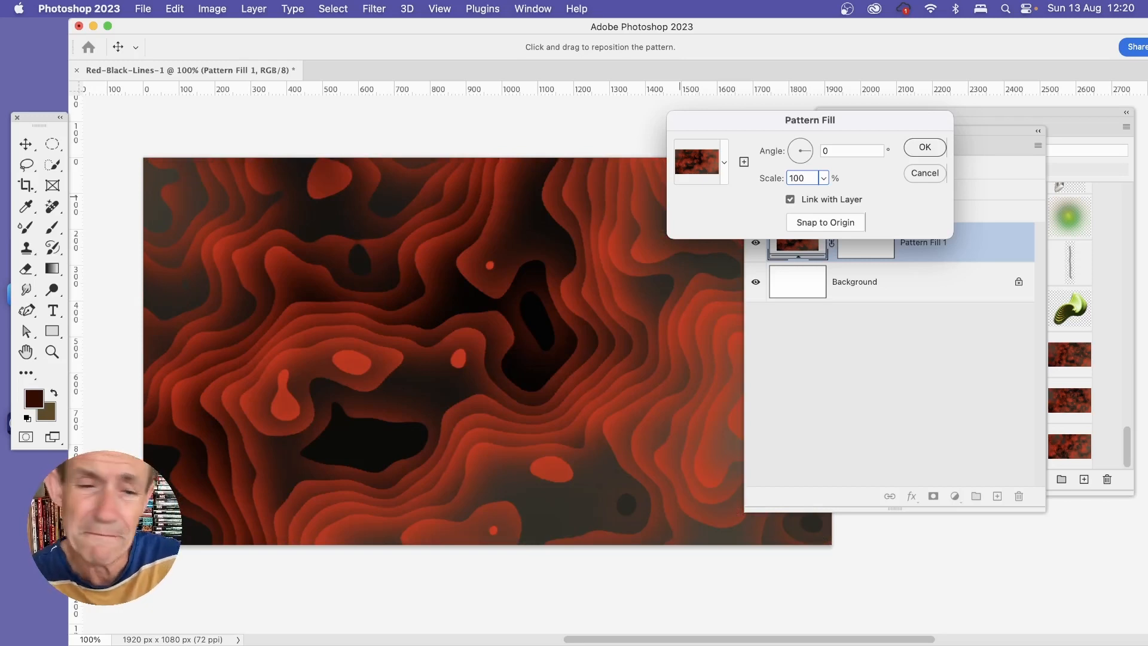
pyautogui.click(934, 147)
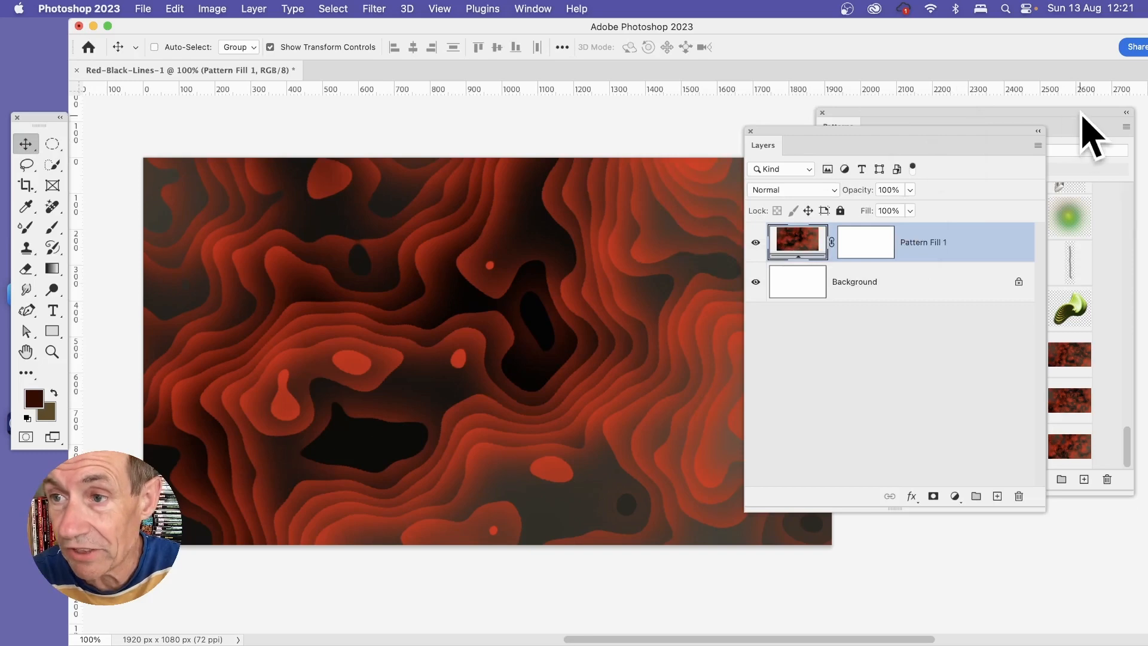
# Step: Apply the p1 pattern to the canvas as a second pattern fill layer above Pattern Fill 1
pyautogui.click(1071, 256)
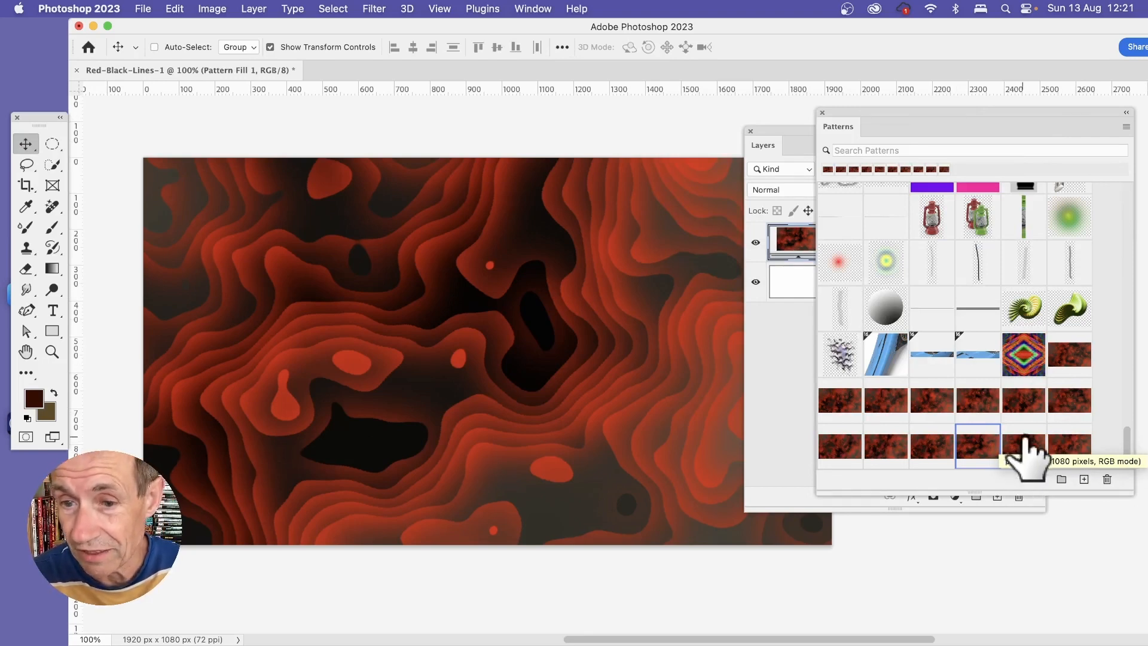
pyautogui.moveTo(1024, 453); pyautogui.dragTo(572, 409)
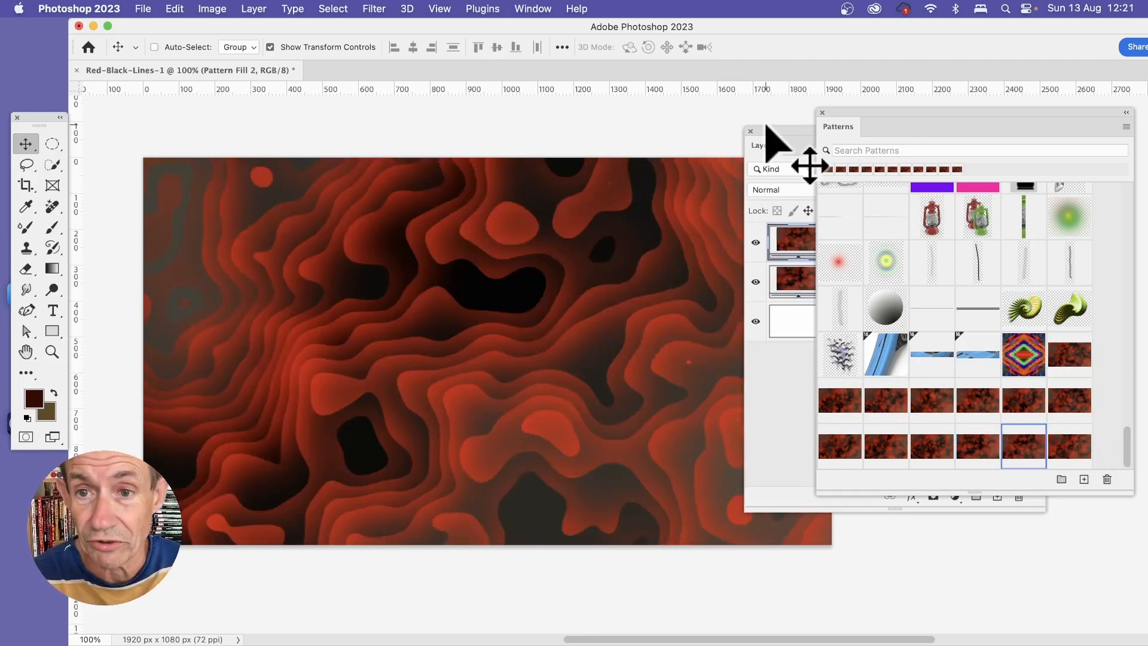
pyautogui.click(775, 145)
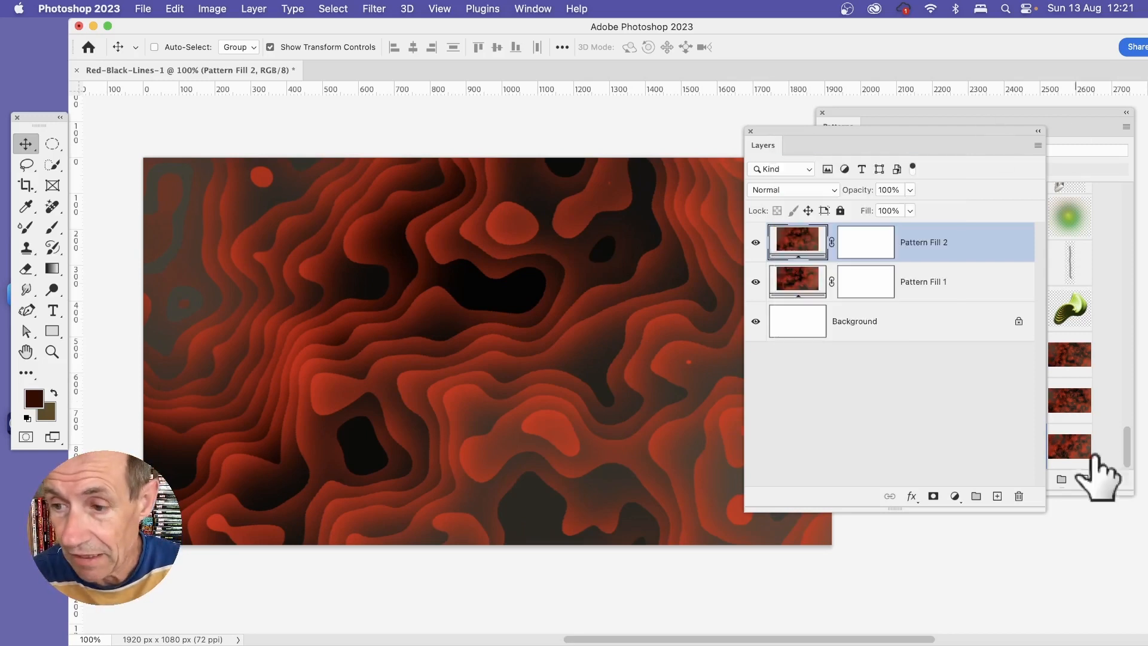
pyautogui.click(1129, 450)
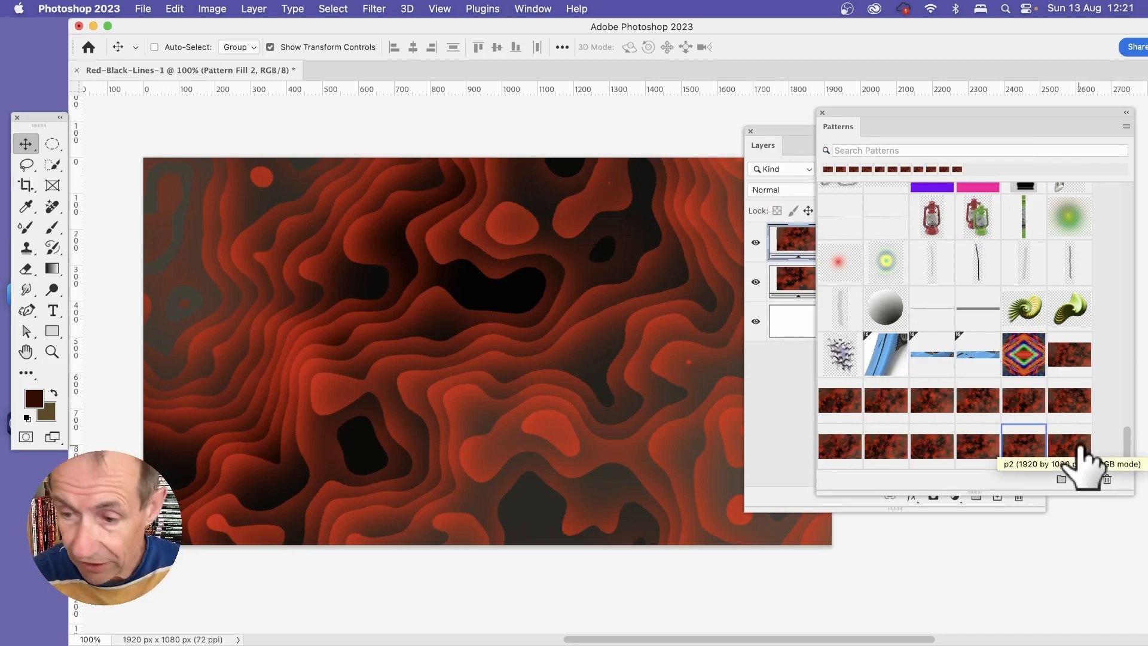
# Step: Apply the p2 pattern and the third red-black preset in the row above it as two more pattern fill layers above Pattern Fill 2
pyautogui.moveTo(1081, 449); pyautogui.dragTo(520, 330)
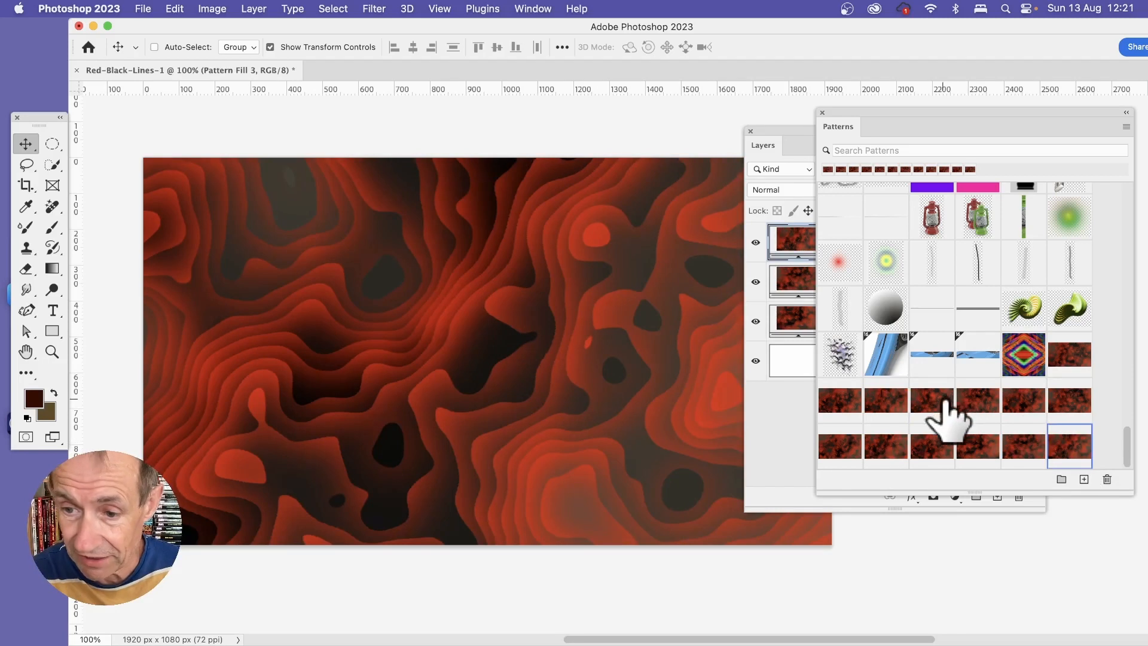
pyautogui.moveTo(947, 399); pyautogui.dragTo(467, 388)
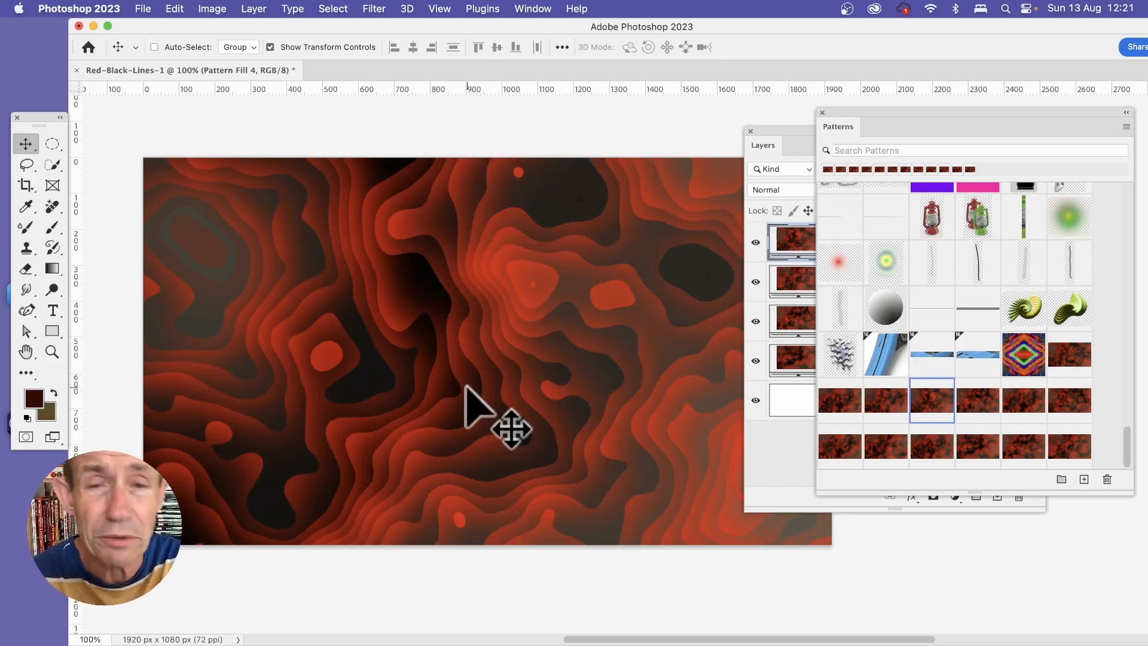
# Step: Set the blend mode of the Pattern Fill 4, Pattern Fill 3 and Pattern Fill 2 layers to Lighten
pyautogui.click(784, 149)
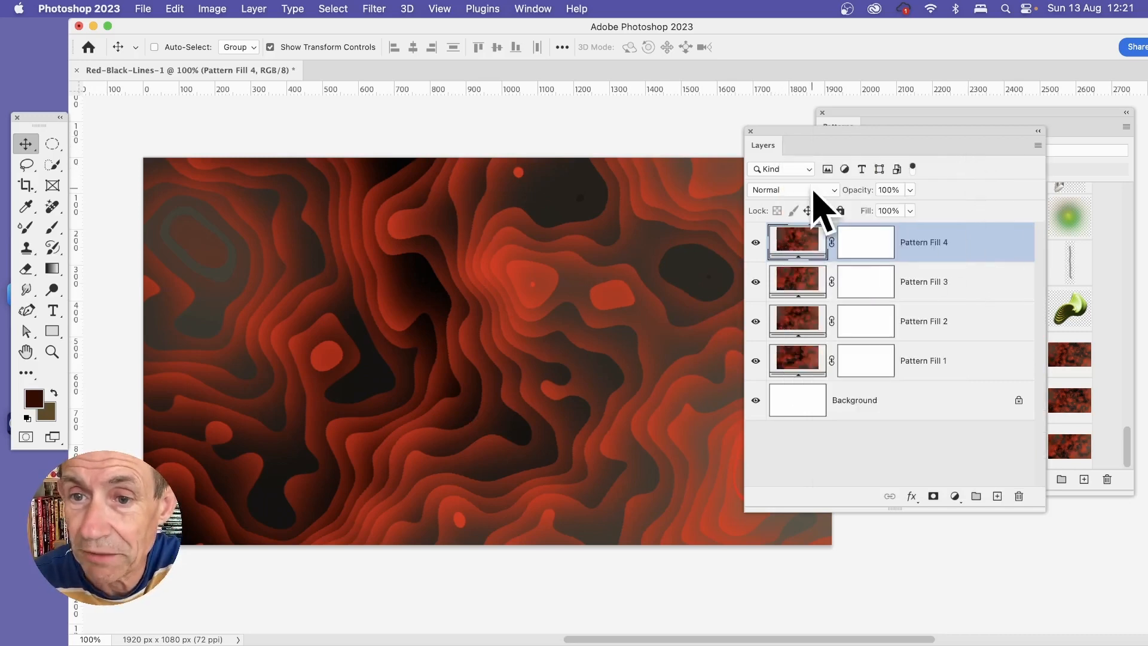
pyautogui.click(791, 190)
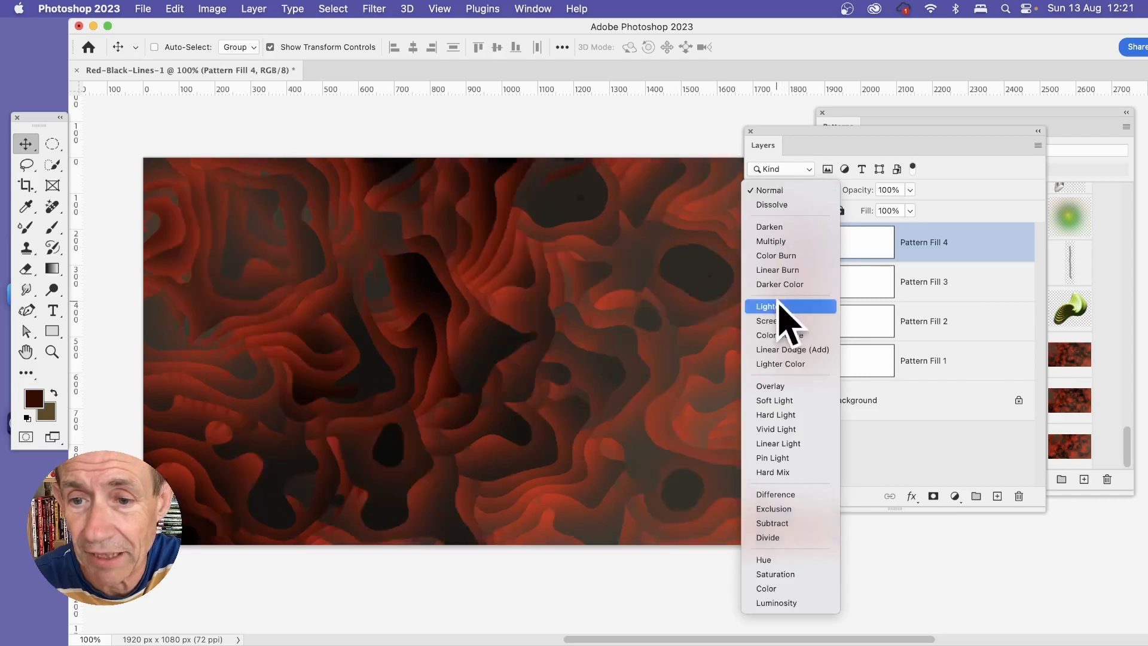
pyautogui.click(779, 306)
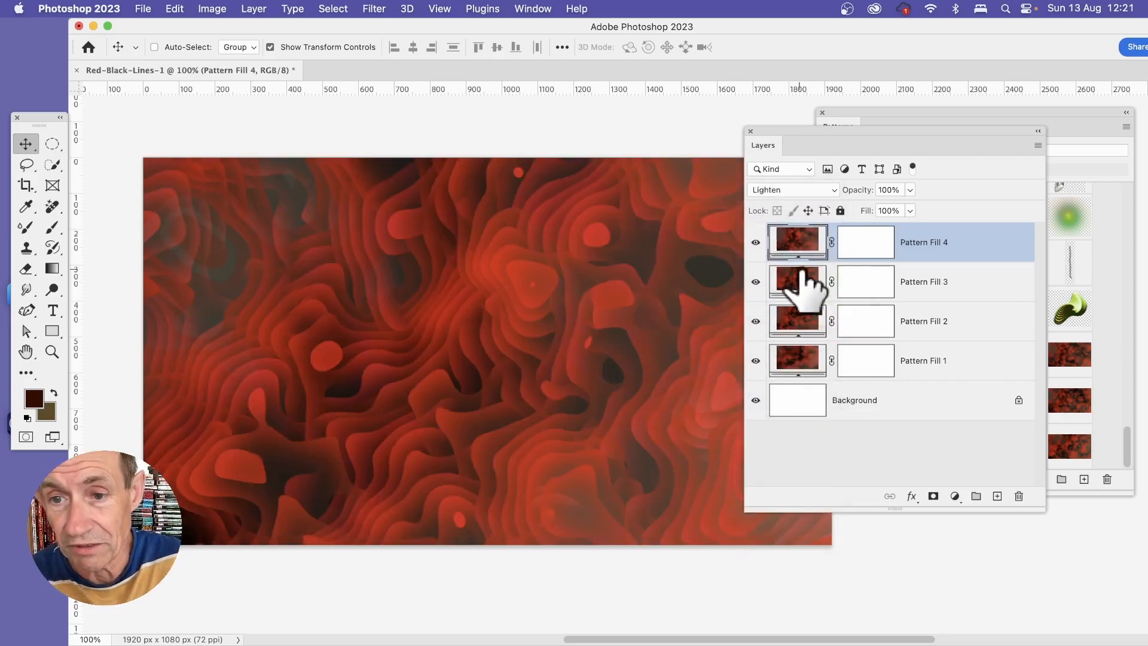
pyautogui.click(801, 286)
pyautogui.click(773, 189)
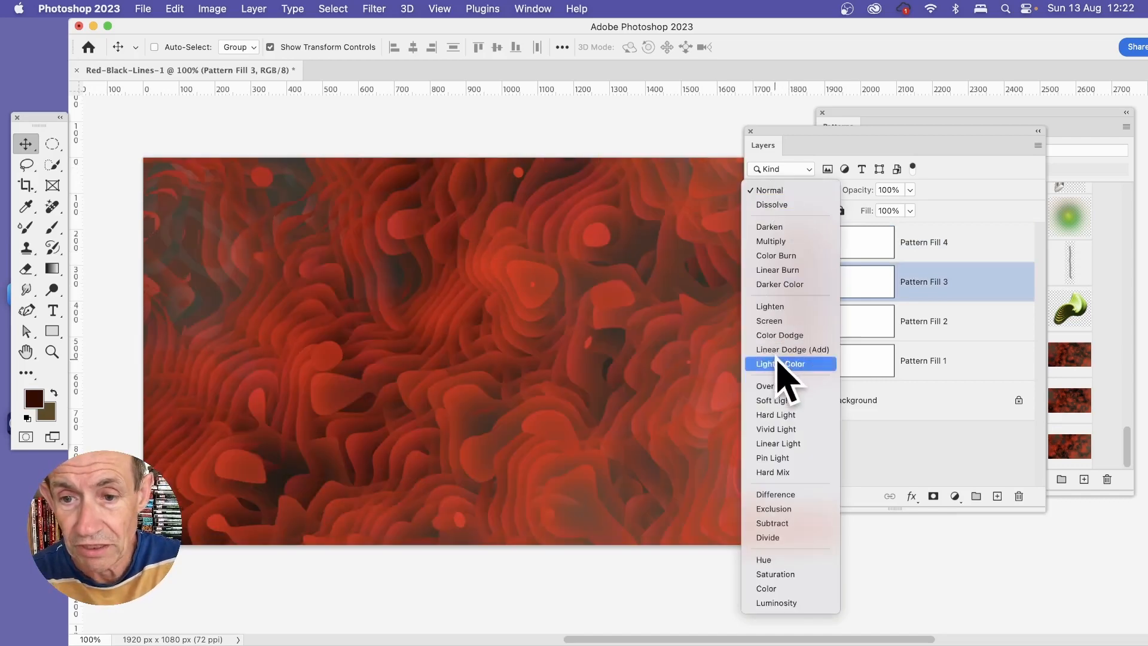
pyautogui.click(781, 307)
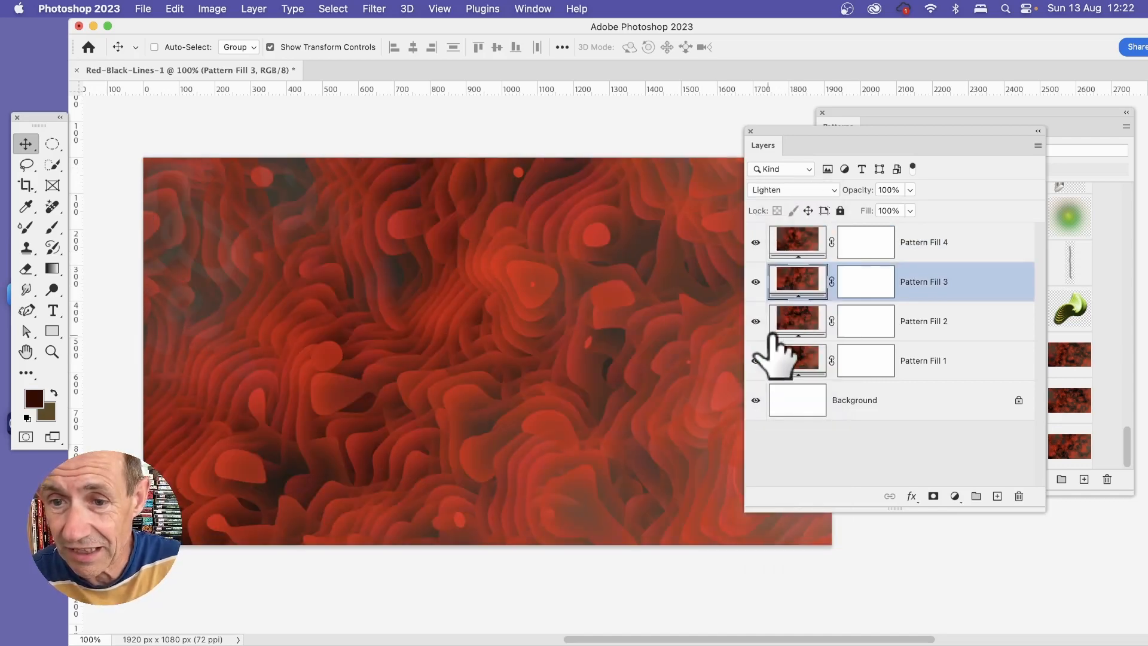
pyautogui.click(798, 334)
pyautogui.click(824, 192)
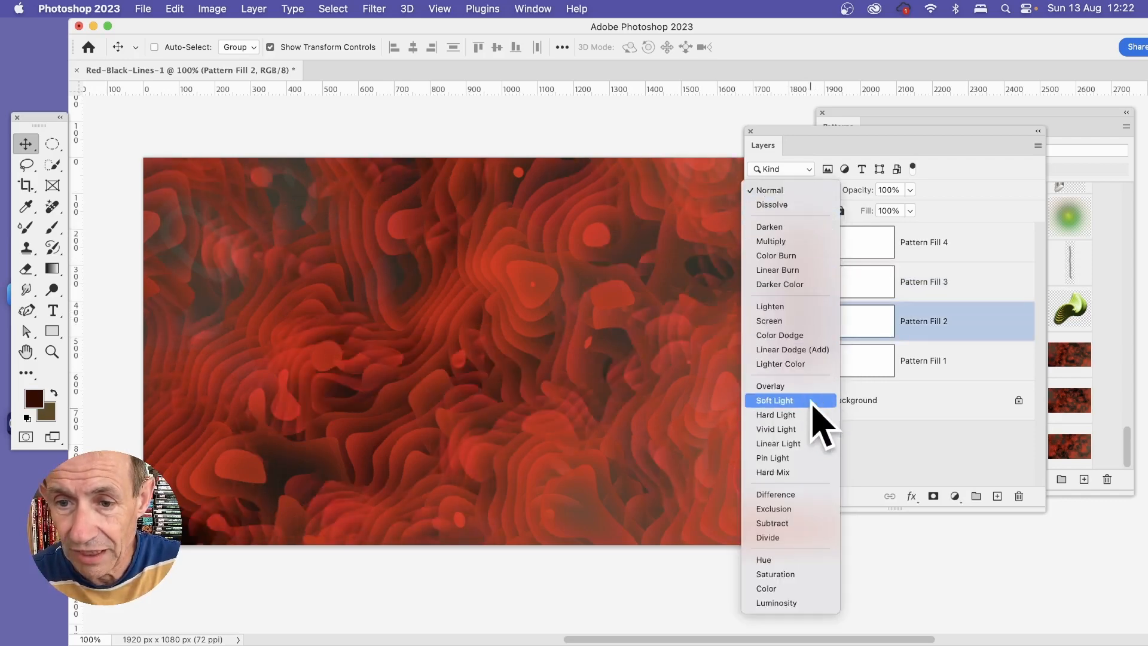
pyautogui.click(795, 308)
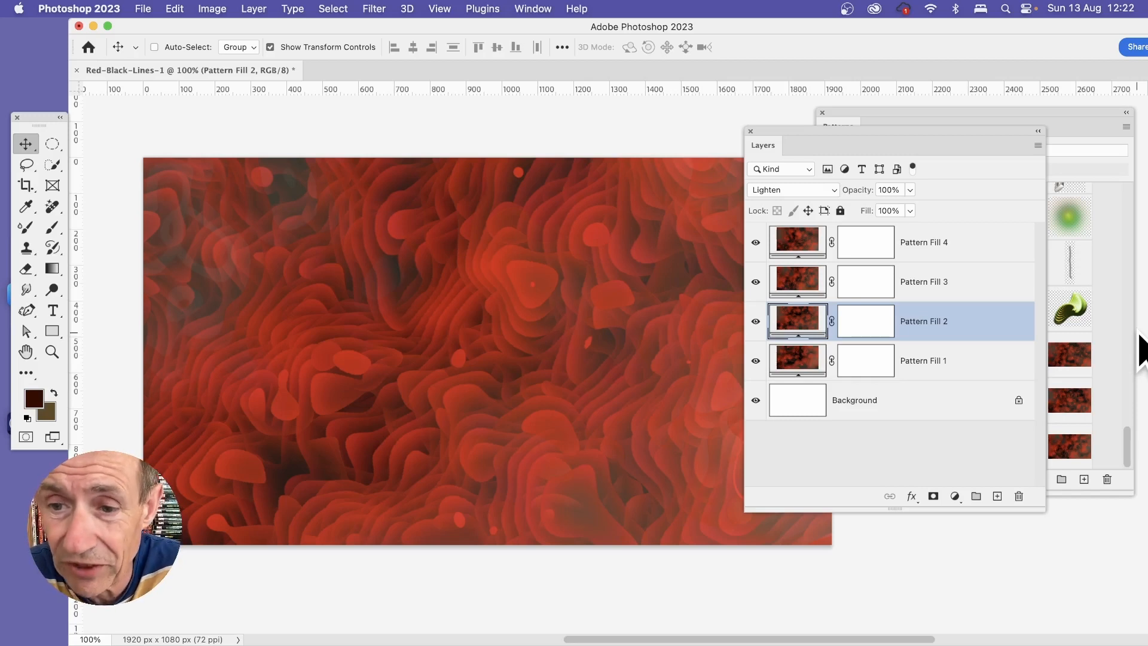
# Step: Check the Pattern Fill 3 settings without changing them, and flatten the image into a single background layer
pyautogui.doubleClick(800, 288)
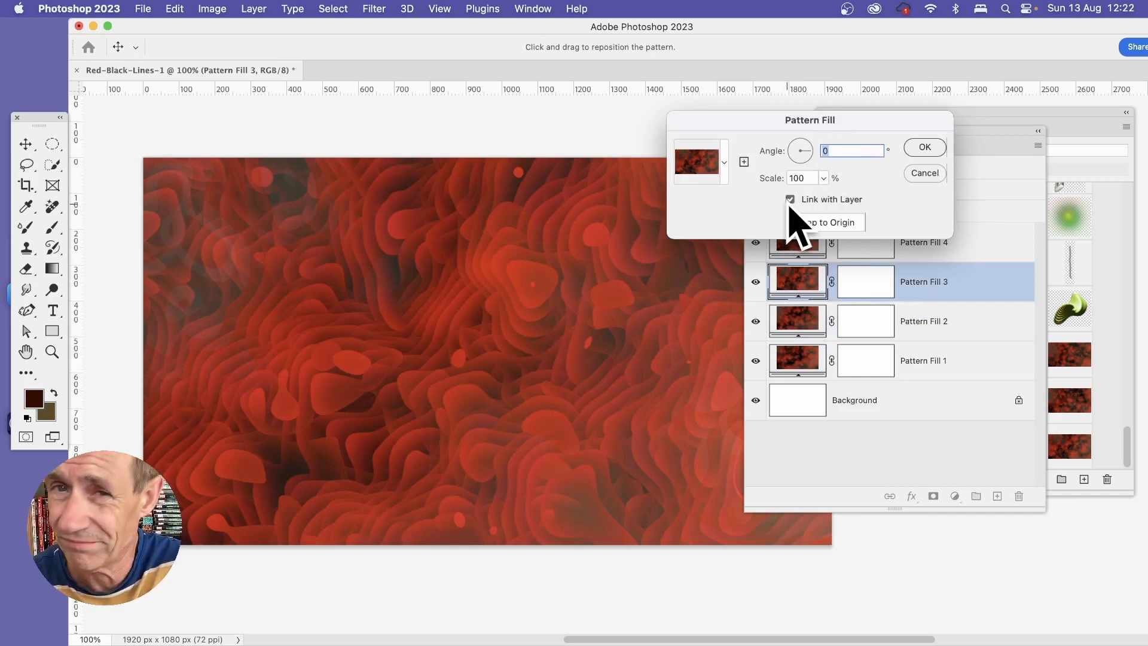
pyautogui.click(923, 174)
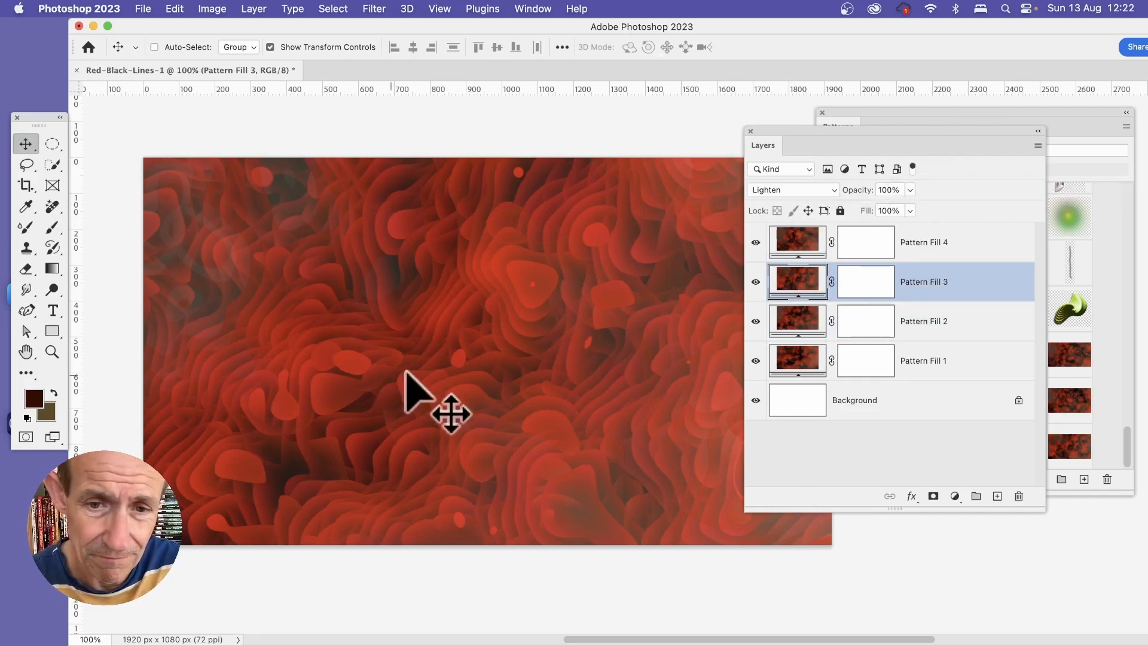
pyautogui.click(254, 10)
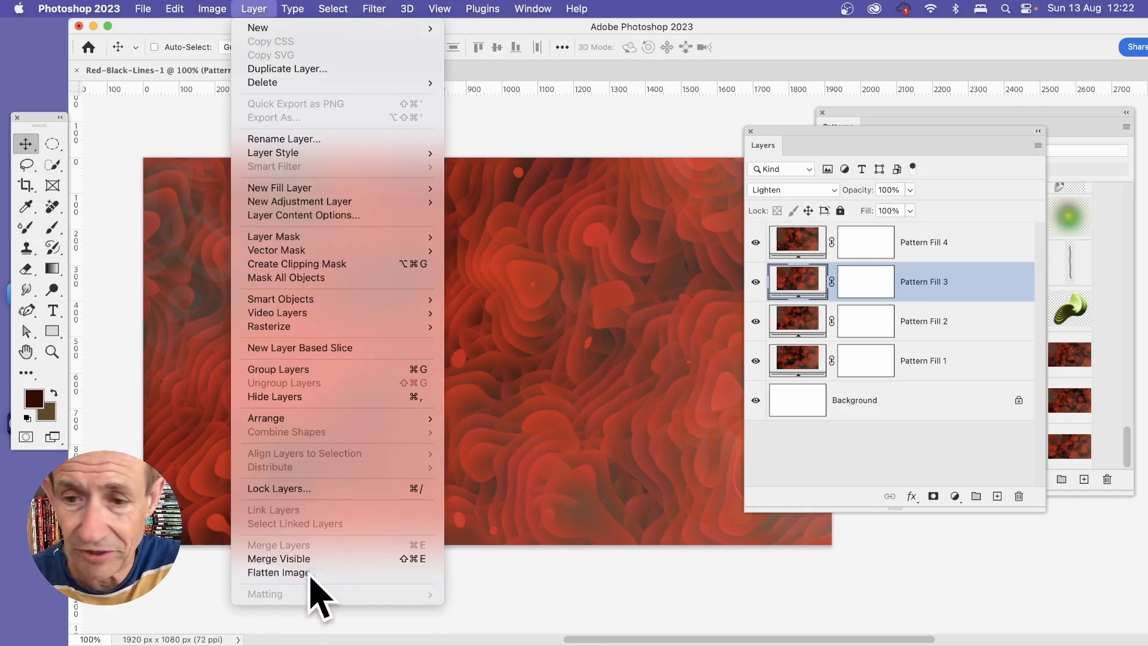
pyautogui.click(278, 573)
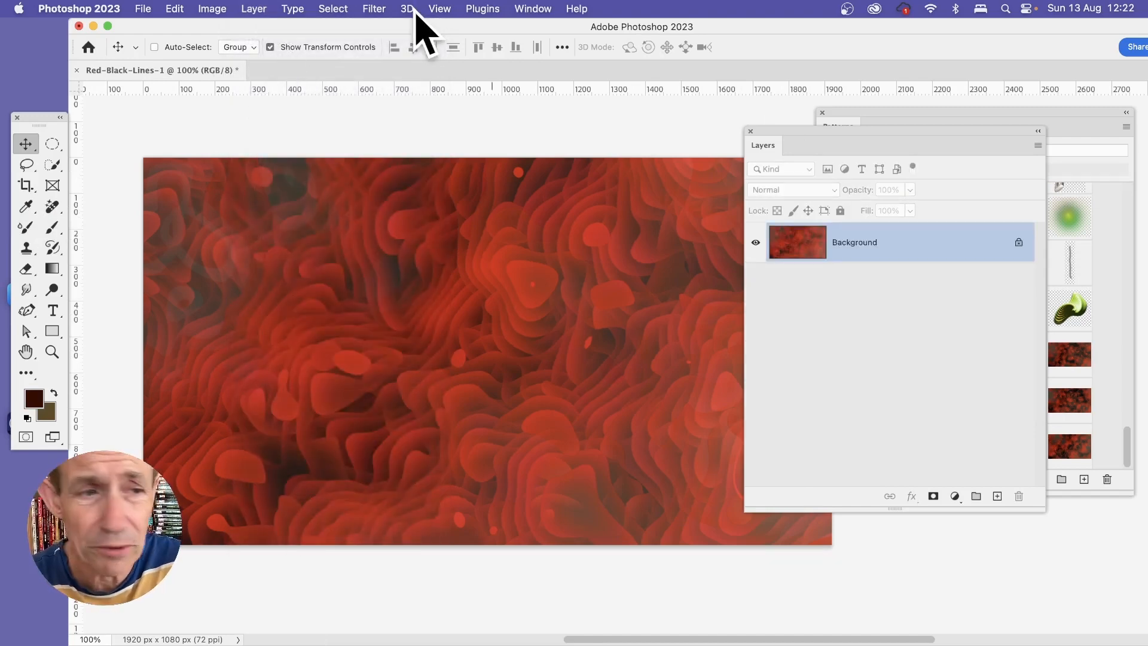
# Step: Apply the Oil Paint filter with stylization 5.4, cleanliness 4.8, scale 0.8, bristle detail 10.0 and lighting off
pyautogui.click(372, 10)
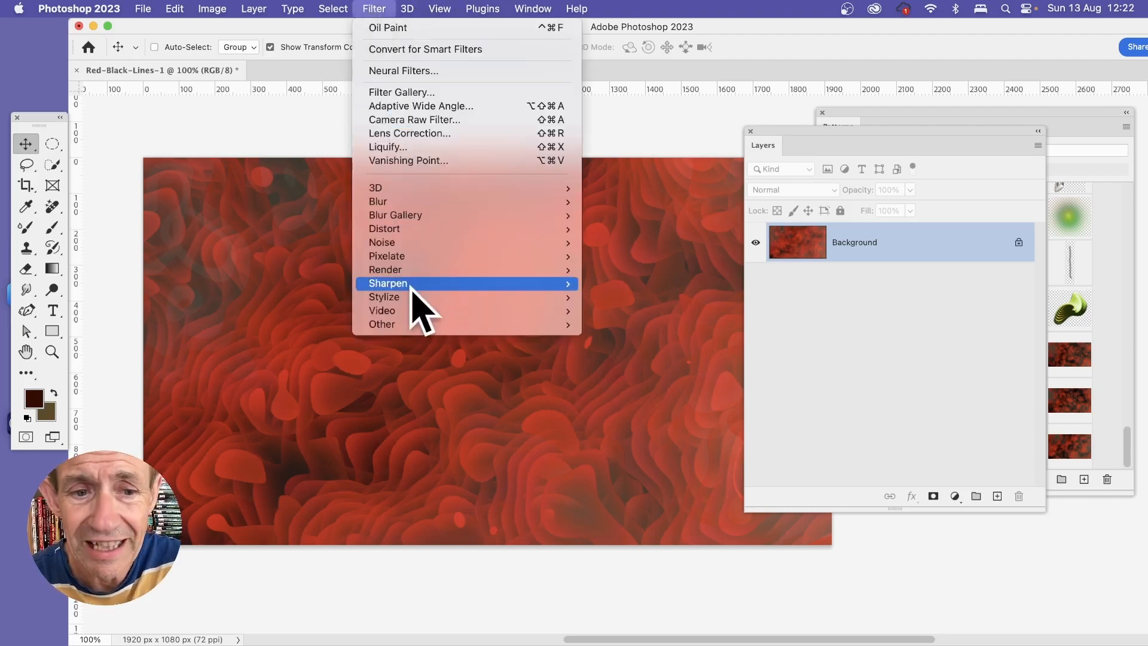
pyautogui.moveTo(412, 297)
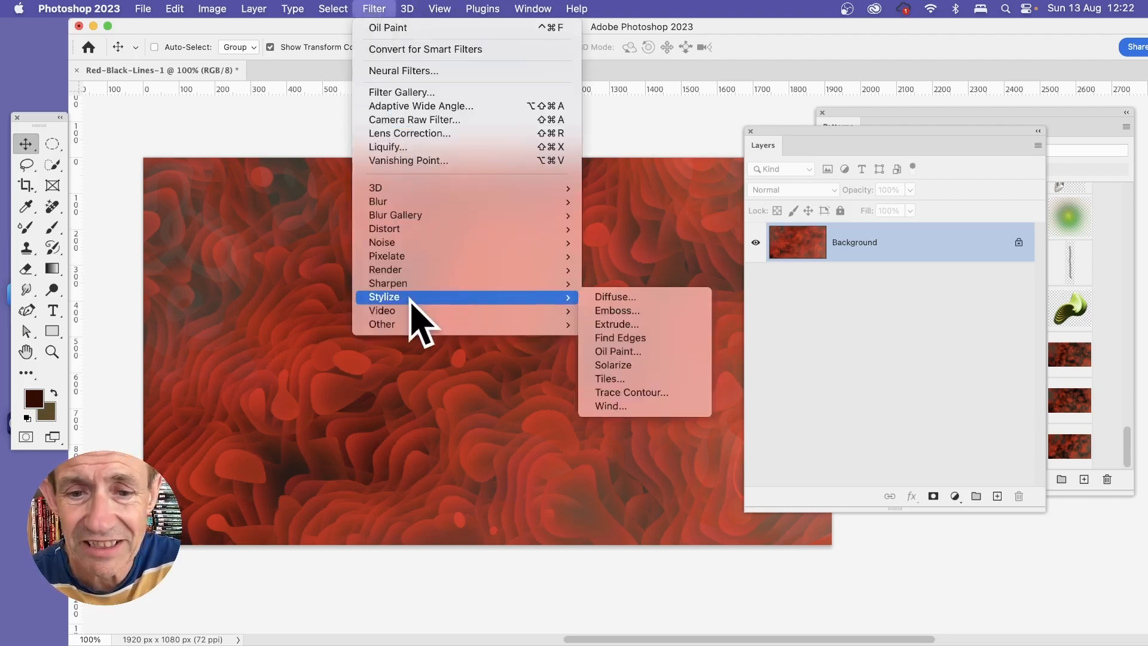
pyautogui.click(632, 355)
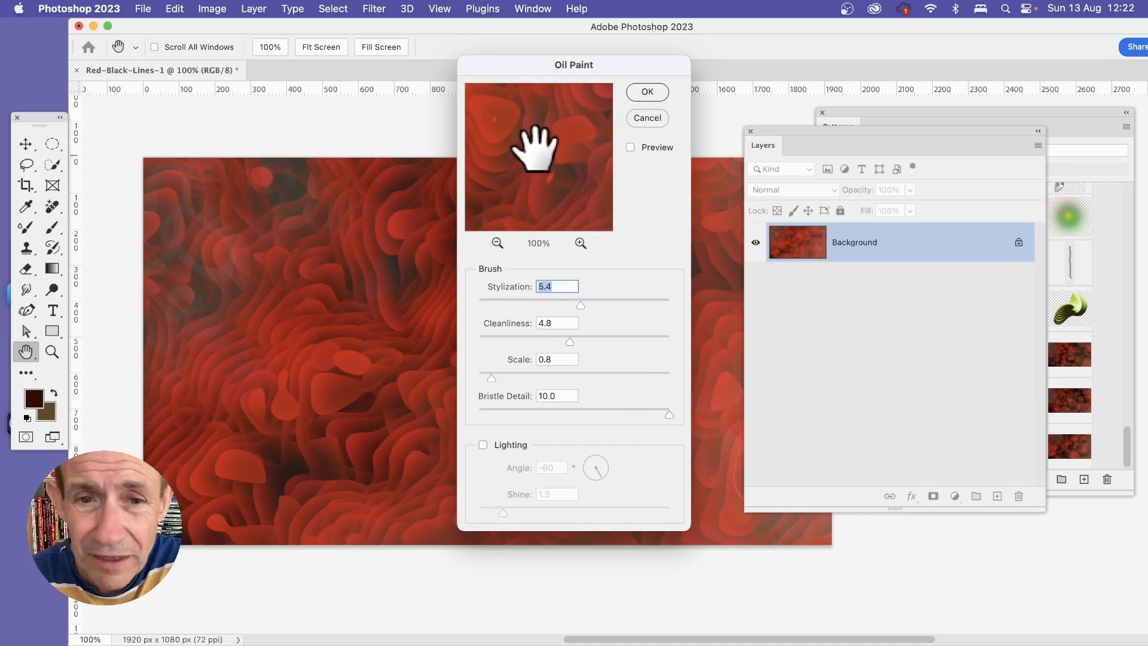
pyautogui.moveTo(530, 147); pyautogui.dragTo(566, 208)
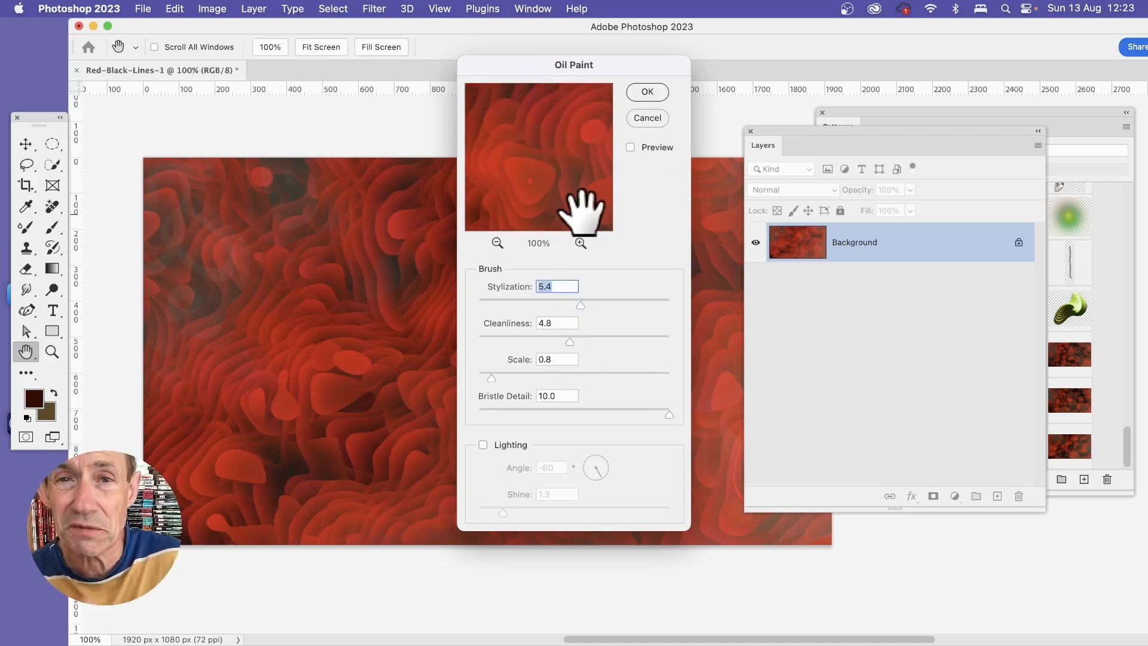
pyautogui.click(648, 93)
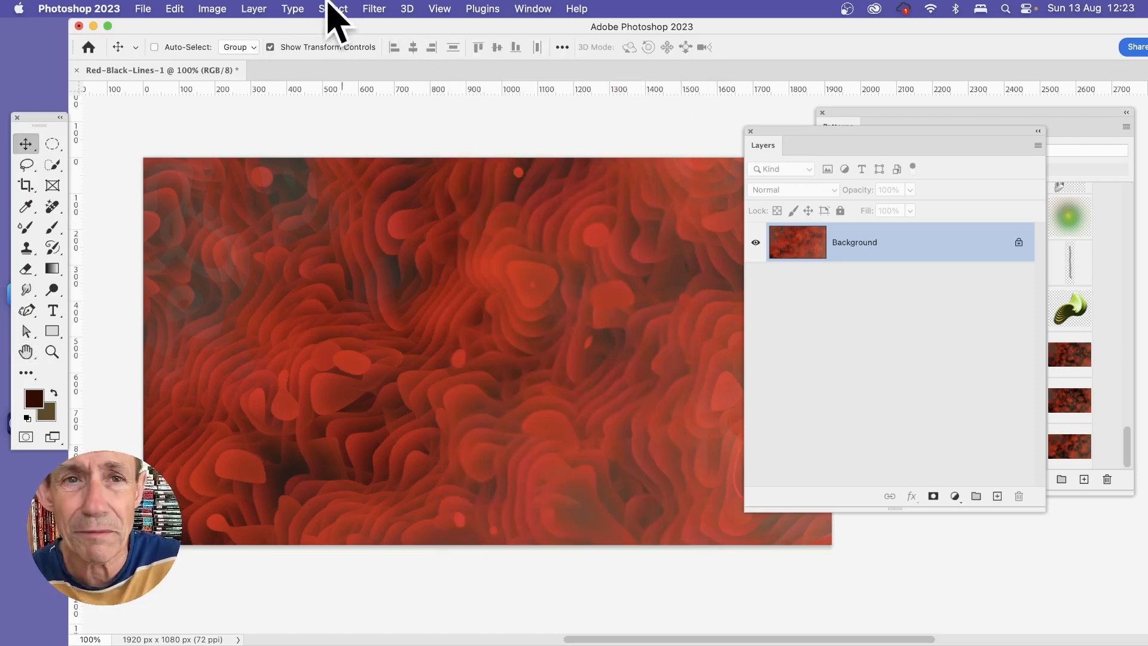
# Step: Repeat the last Oil Paint filter on the flattened background
pyautogui.click(374, 8)
pyautogui.click(372, 25)
pyautogui.click(374, 10)
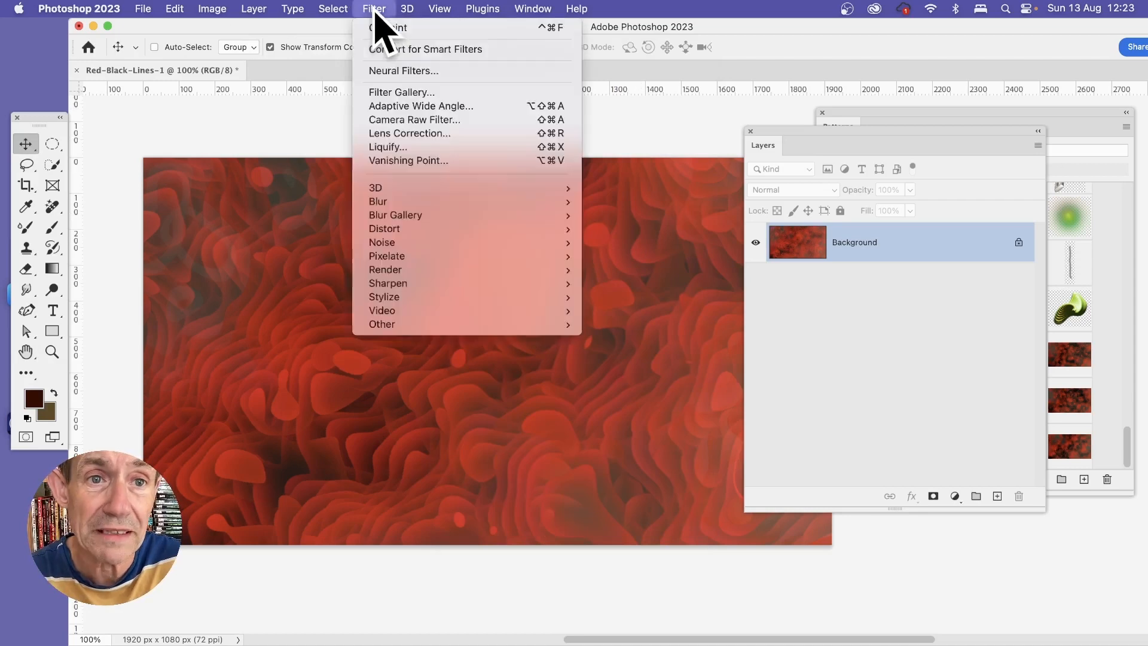
pyautogui.click(376, 28)
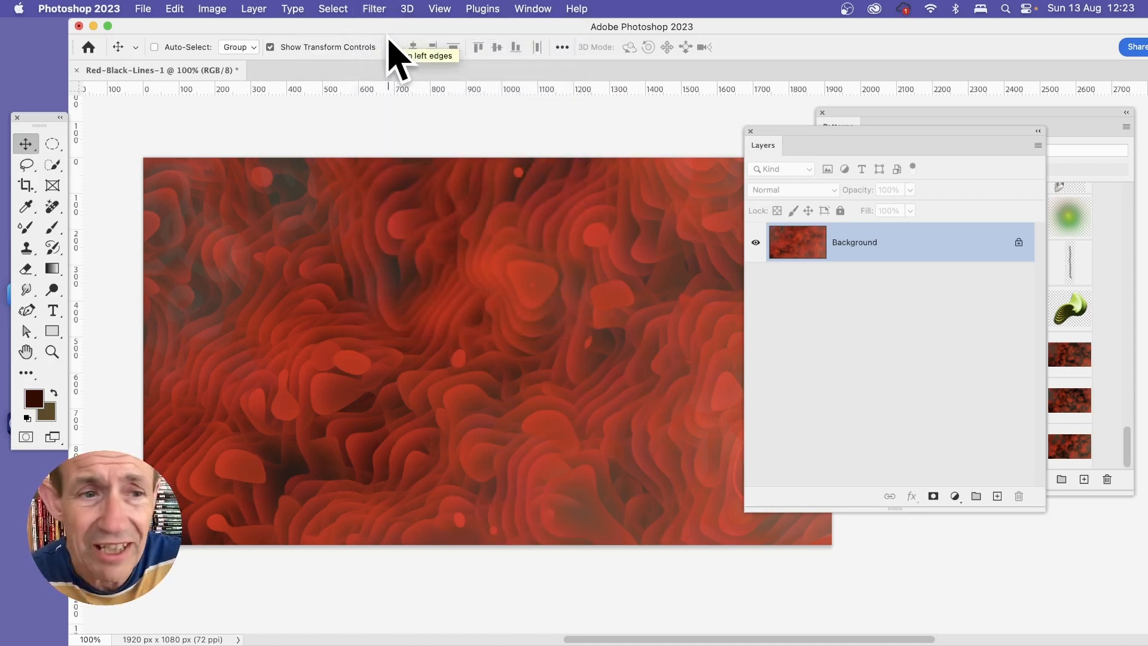
# Step: Adjust the RGB Levels with a white input of 219 and slightly darker midtones
pyautogui.click(207, 10)
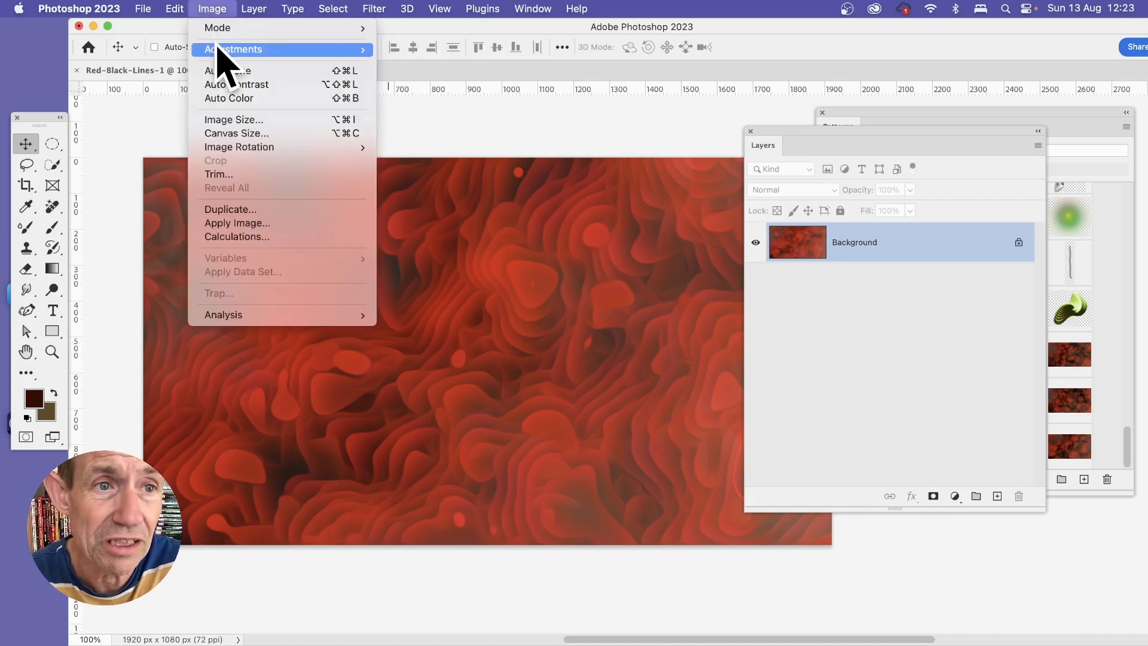
pyautogui.moveTo(218, 50)
pyautogui.click(446, 67)
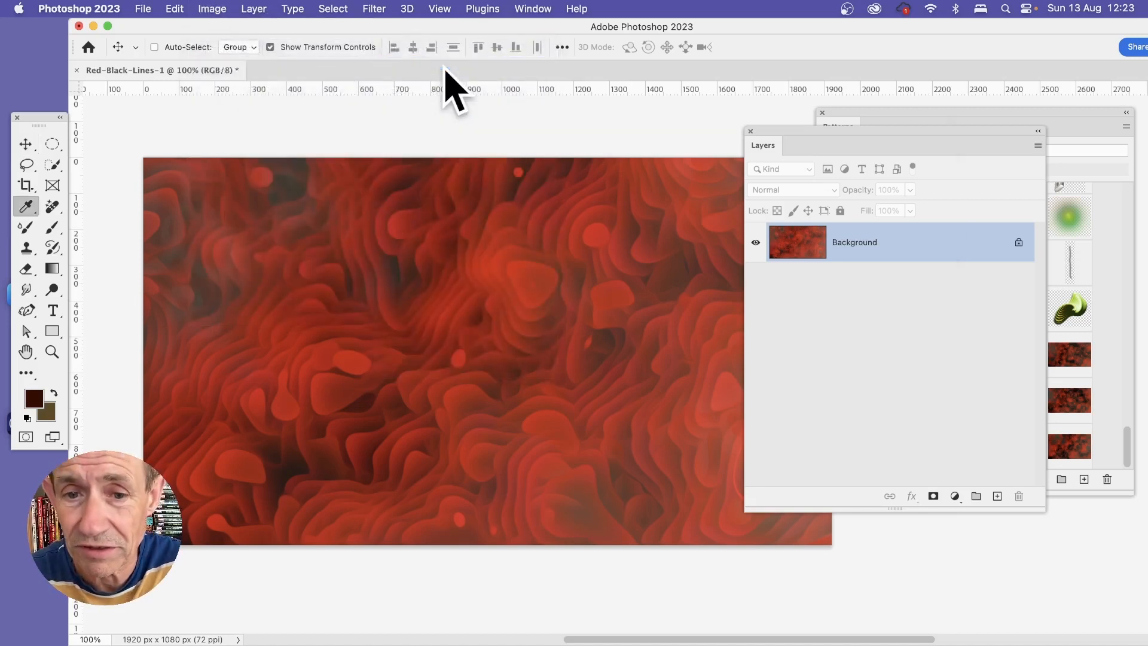
pyautogui.moveTo(827, 289); pyautogui.dragTo(803, 291)
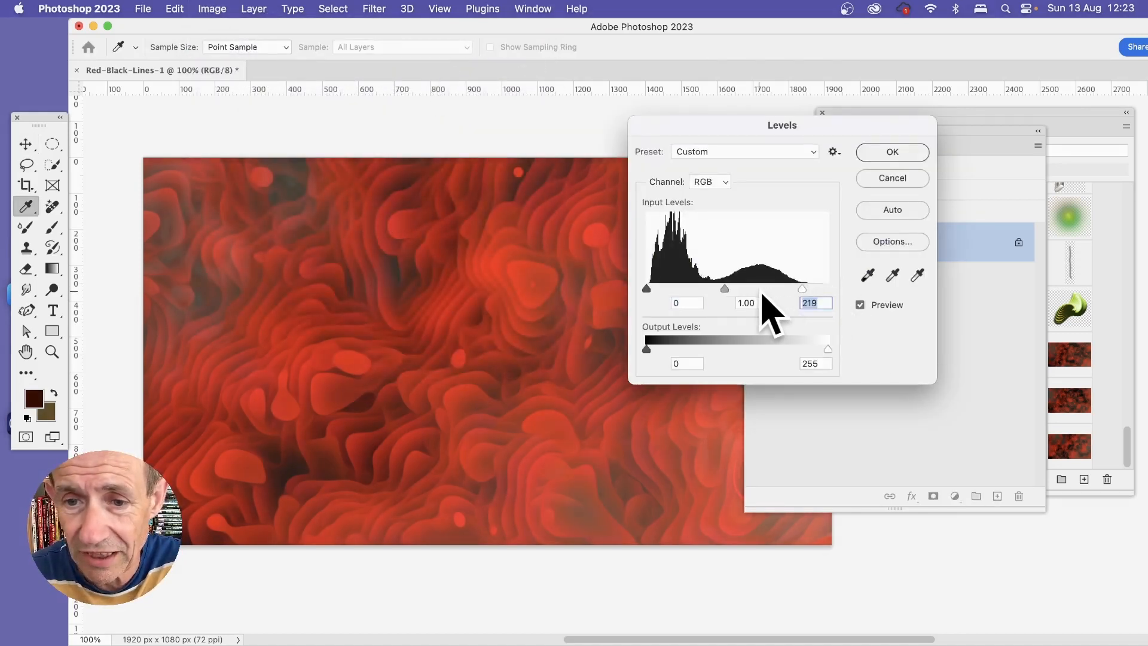
pyautogui.moveTo(726, 290); pyautogui.dragTo(735, 291)
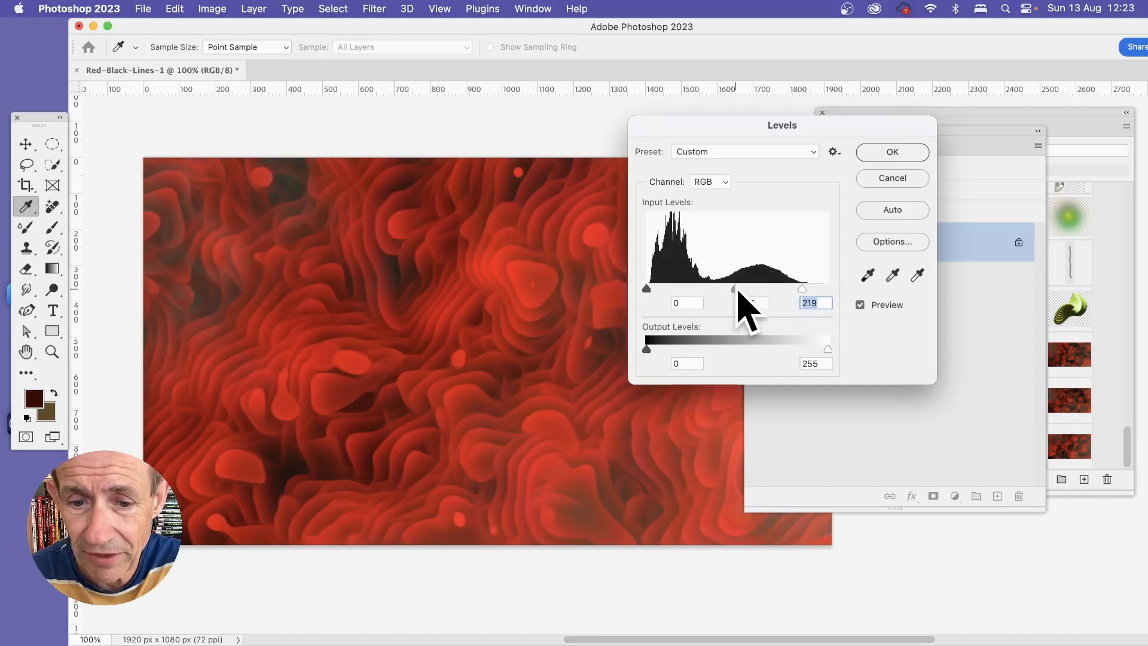
pyautogui.click(891, 155)
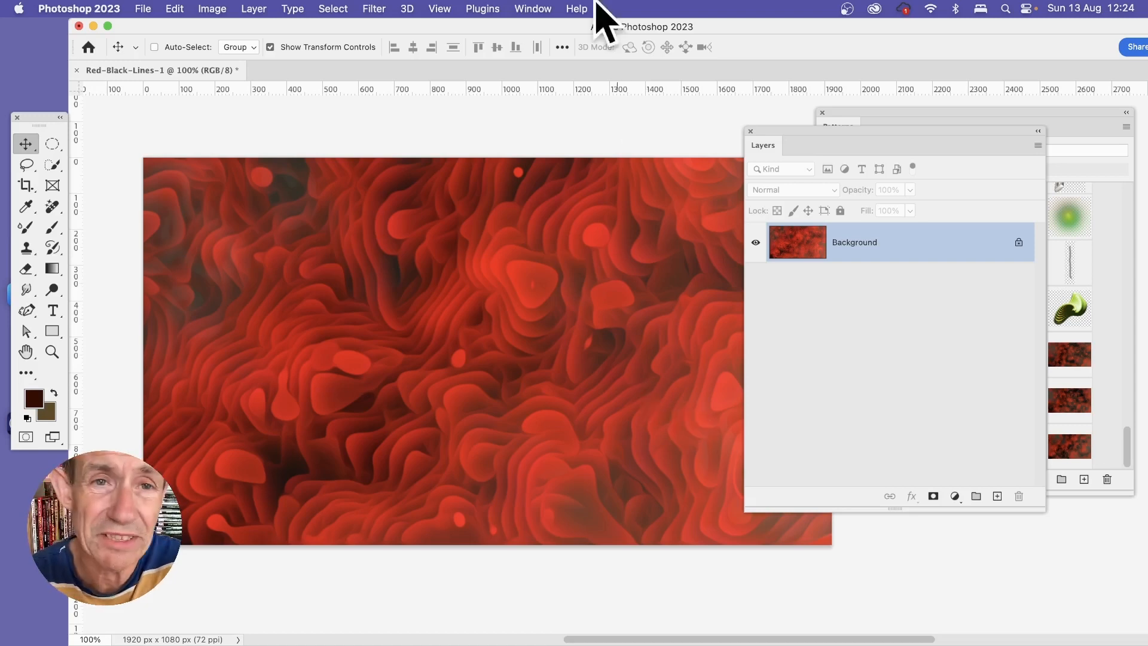
# Step: Distort the image with a one-generator sine Wave filter, wavelength 509 to 799, amplitude 186 to 595 and scale 100%
pyautogui.click(374, 7)
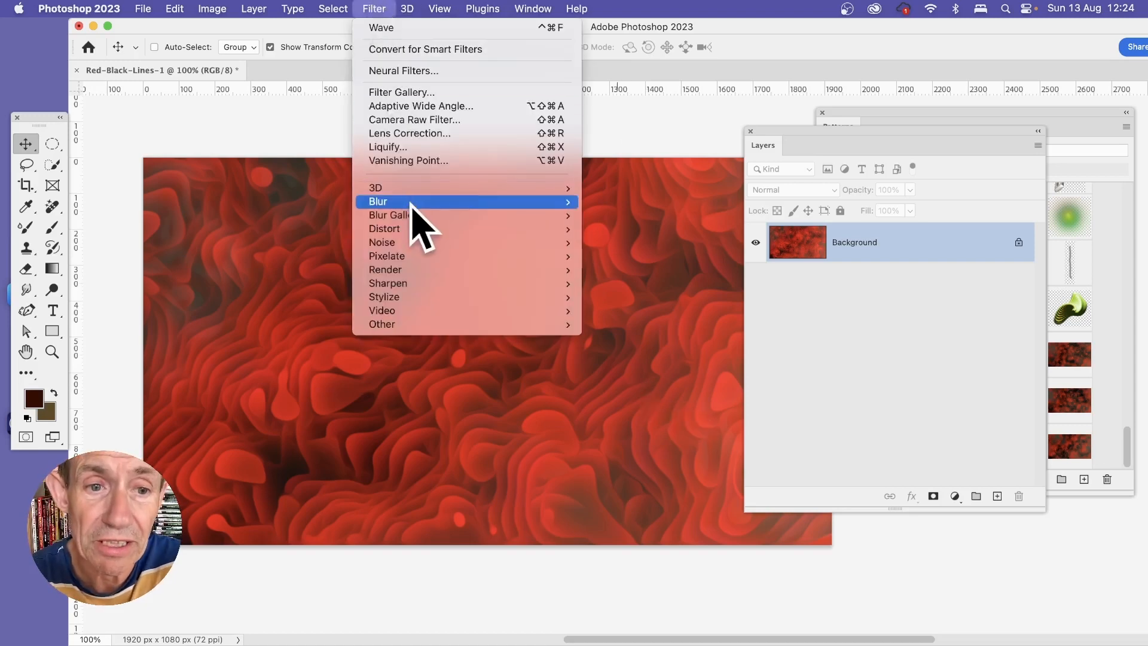
pyautogui.moveTo(423, 230)
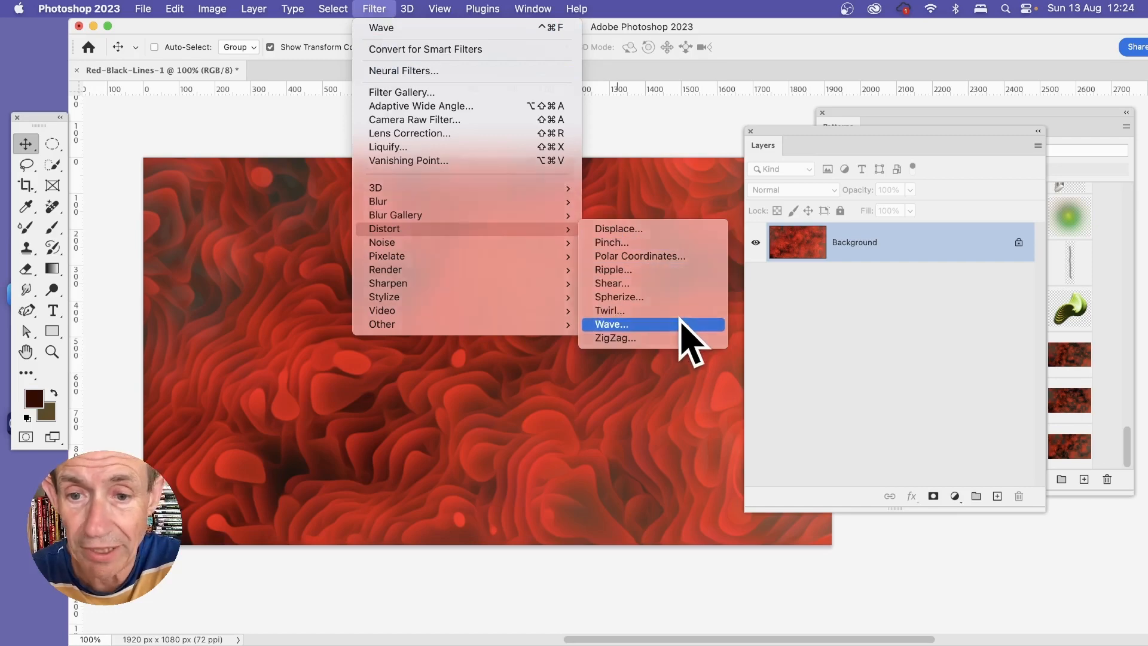
pyautogui.click(682, 324)
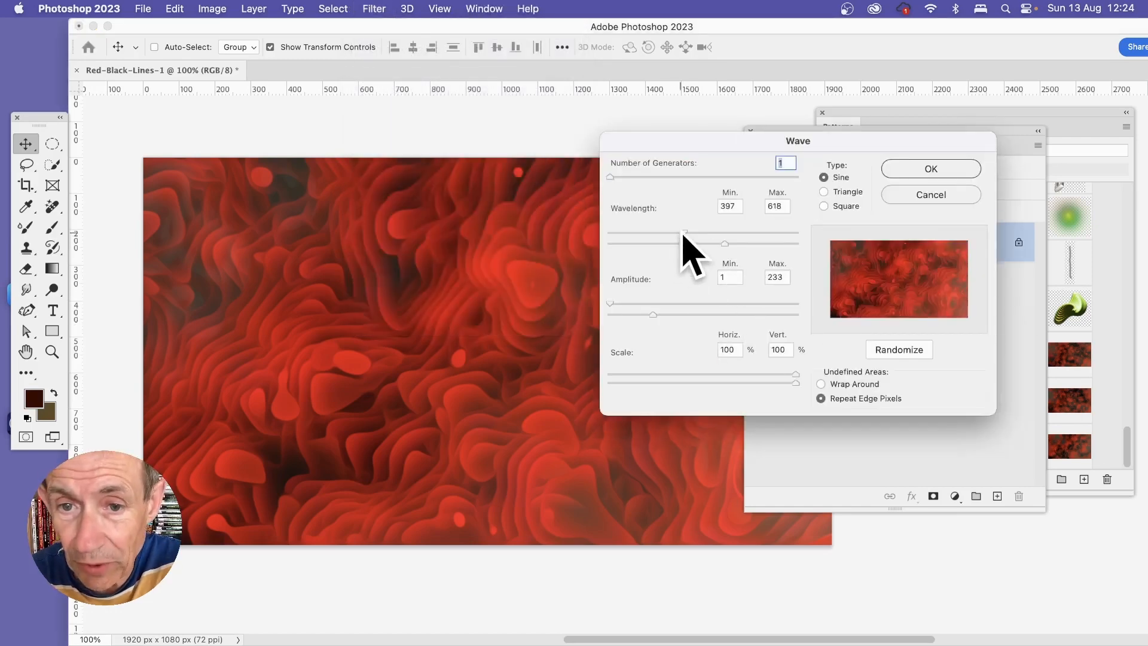
pyautogui.moveTo(683, 232); pyautogui.dragTo(679, 232)
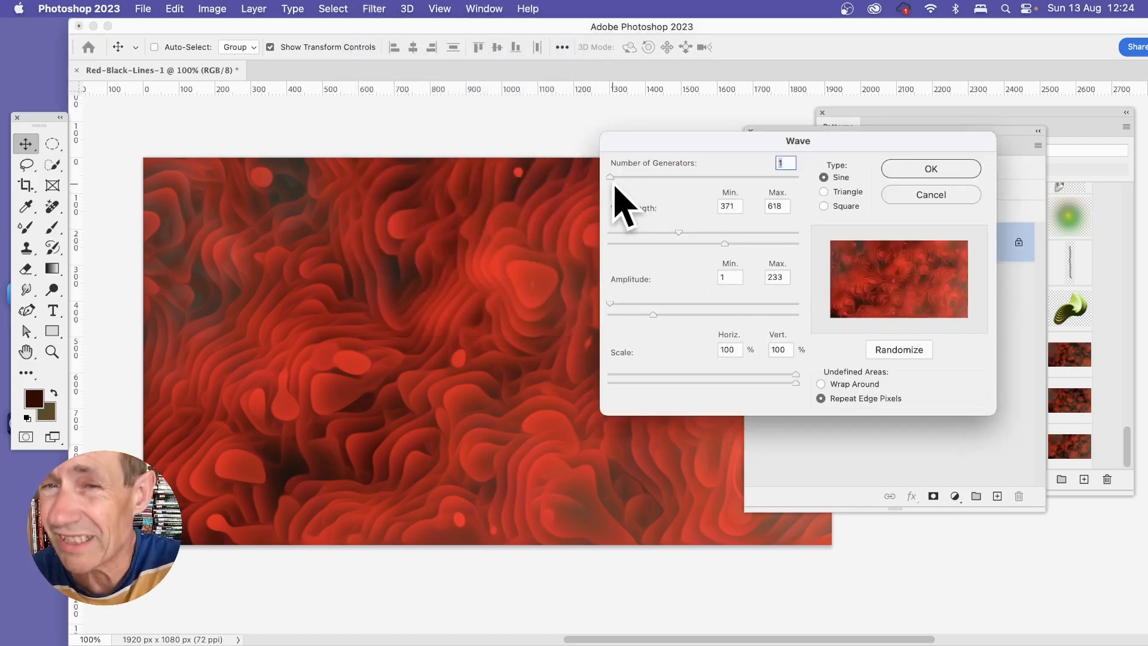
pyautogui.moveTo(725, 243); pyautogui.dragTo(758, 243)
pyautogui.moveTo(688, 232); pyautogui.dragTo(705, 232)
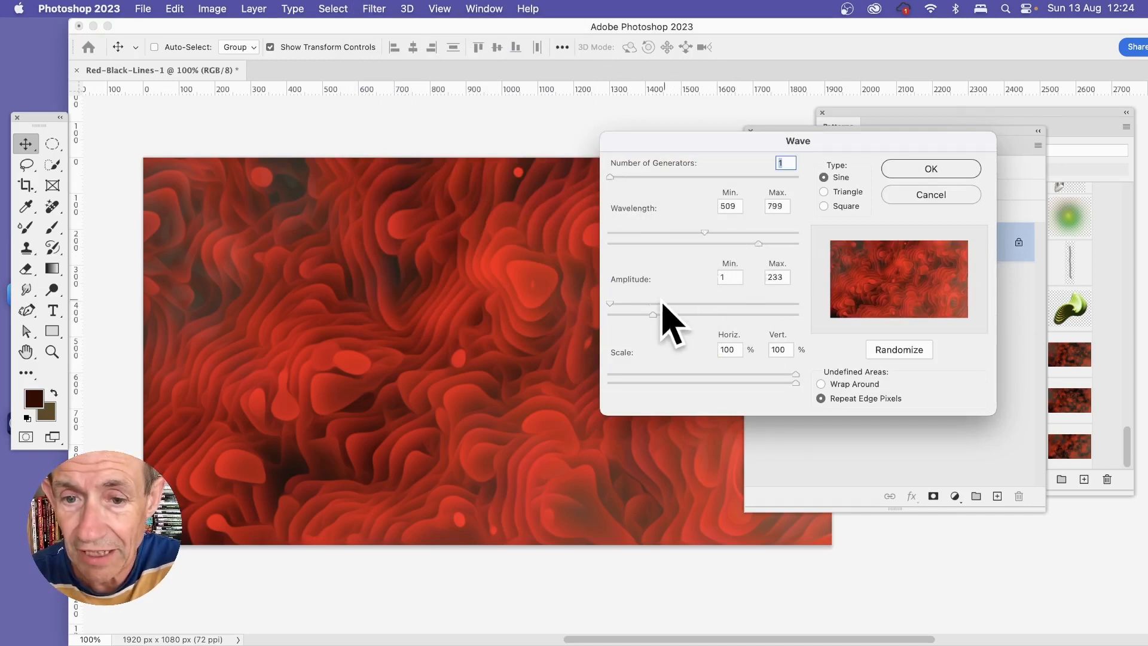
pyautogui.moveTo(653, 314)
pyautogui.mouseDown()
pyautogui.moveTo(748, 314)
pyautogui.moveTo(630, 310)
pyautogui.moveTo(647, 307)
pyautogui.mouseUp()
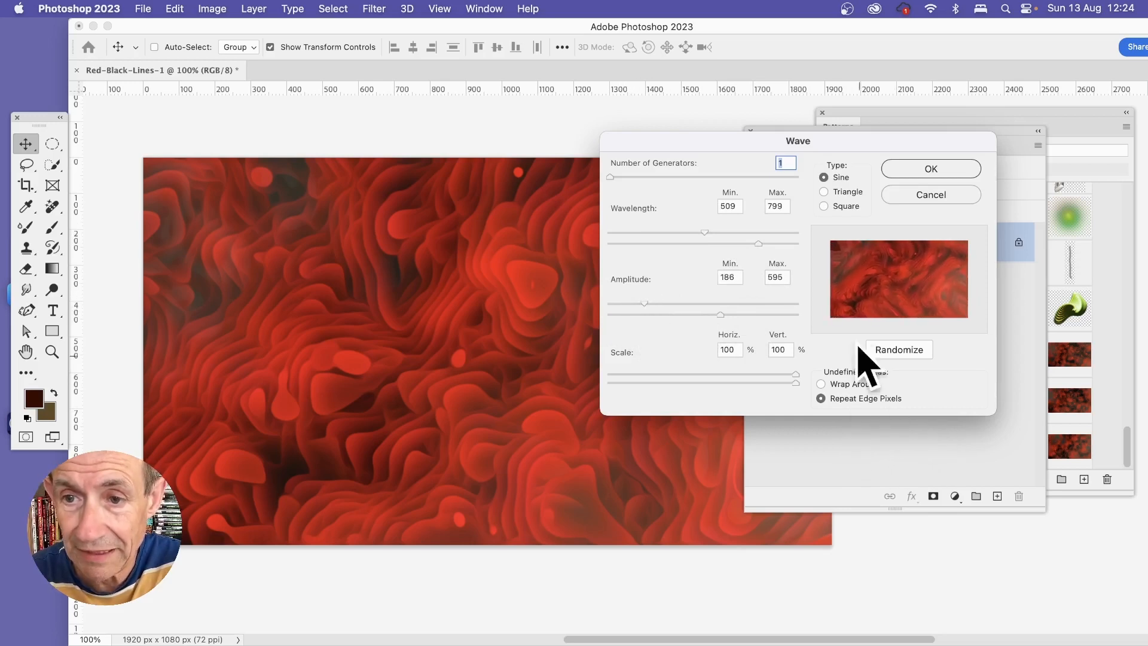
pyautogui.click(929, 171)
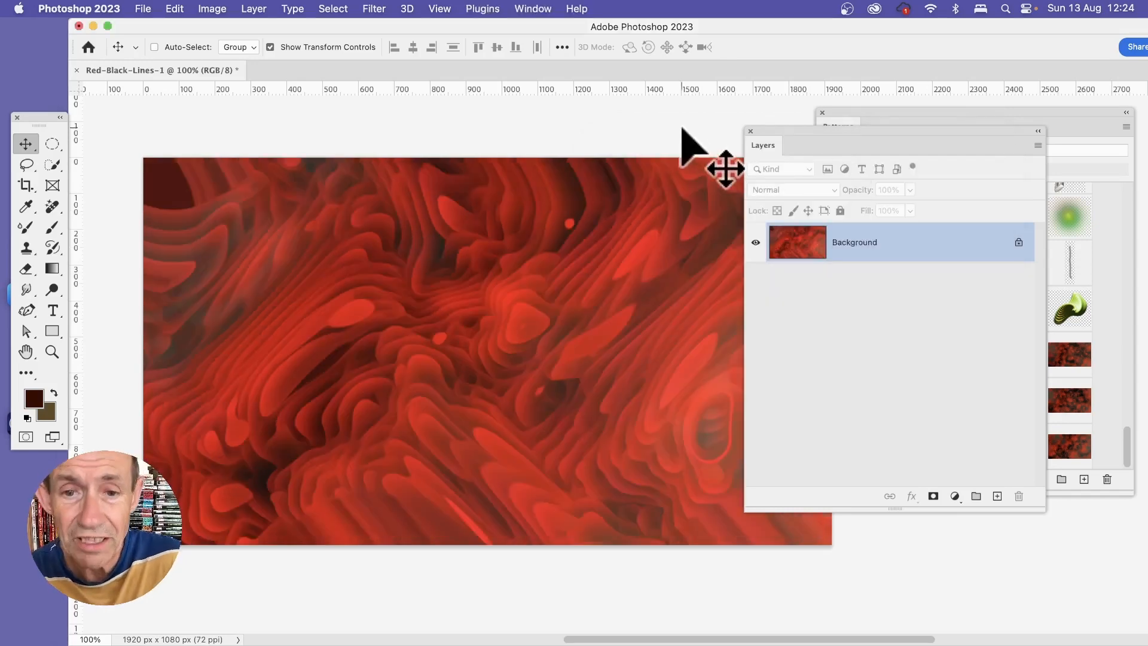
# Step: Apply Oil Paint to the wave-distorted image with stylization 5.4, cleanliness 4.8, scale 0.8 and bristle detail 10.0, and repeat the filter once
pyautogui.click(372, 10)
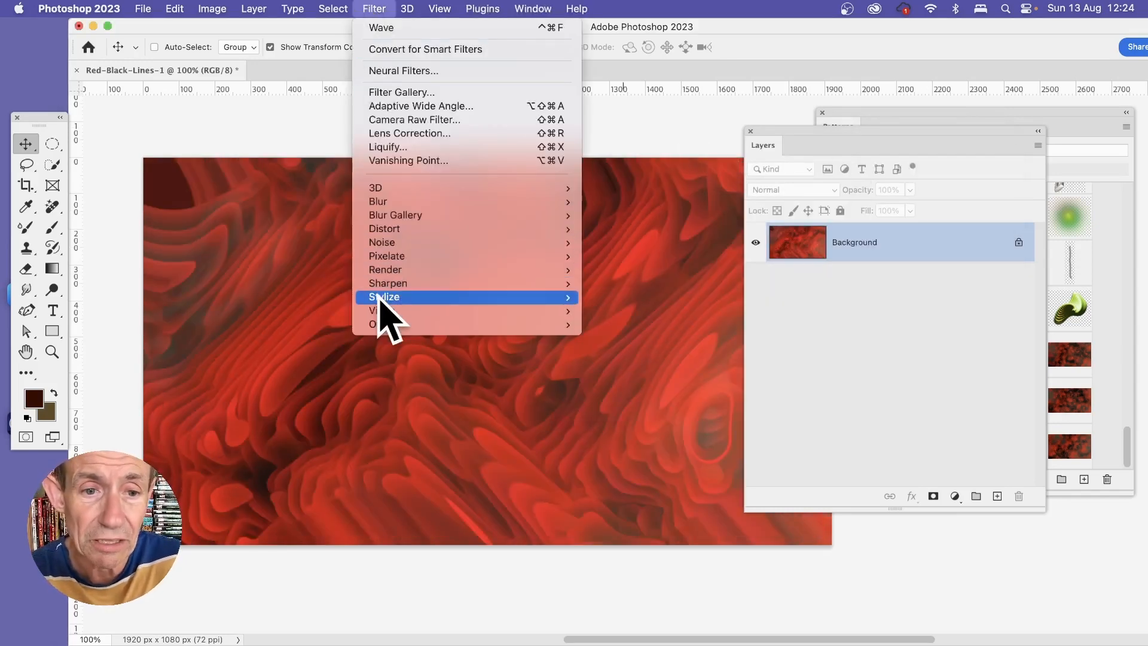
pyautogui.moveTo(383, 297)
pyautogui.click(635, 359)
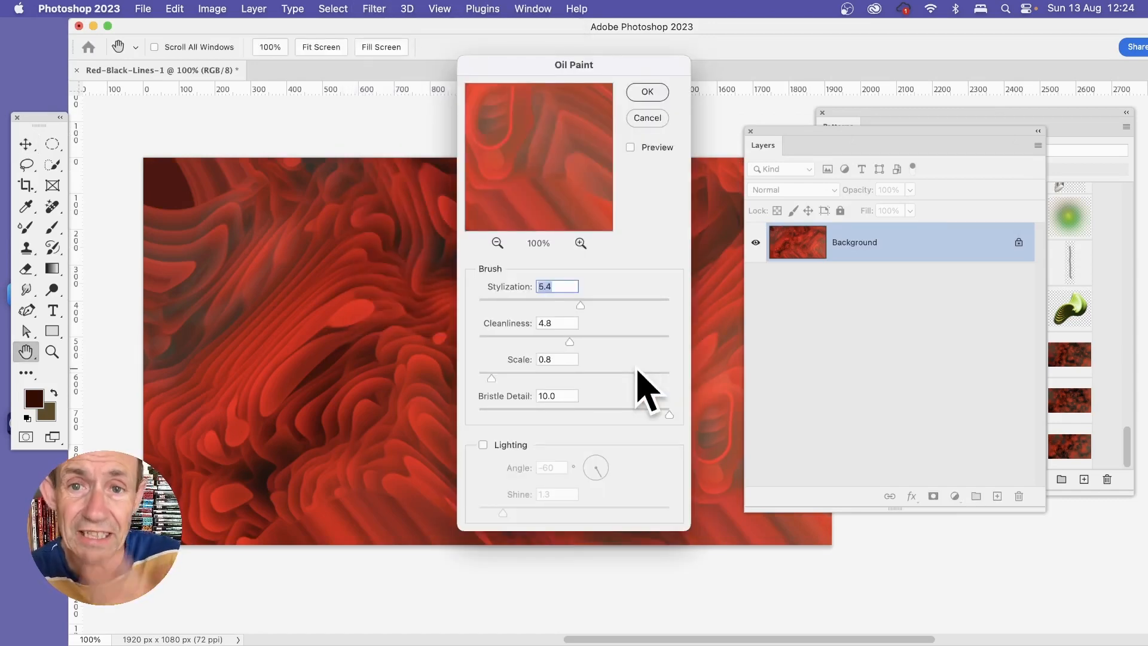
pyautogui.click(651, 93)
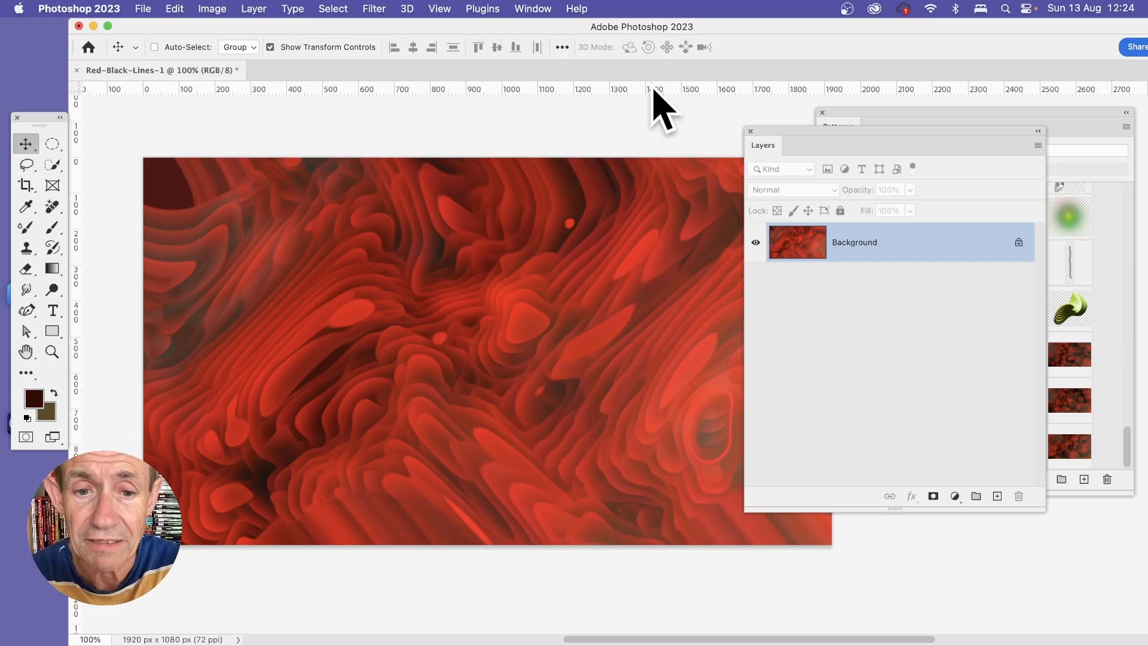
pyautogui.click(369, 9)
pyautogui.click(373, 30)
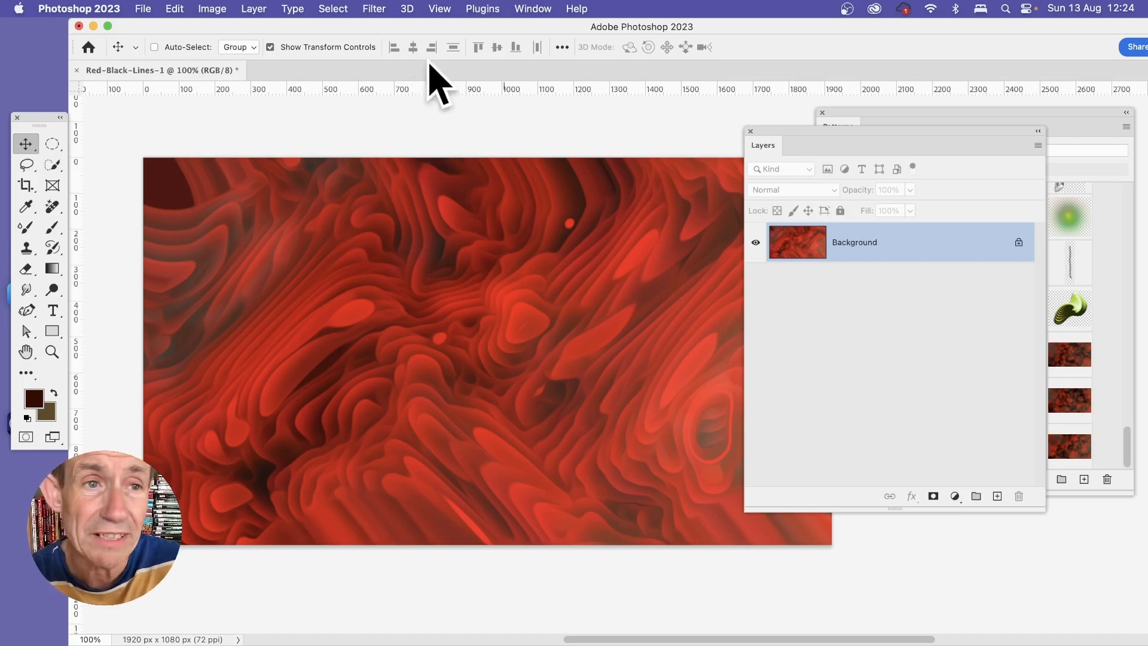
# Step: Shift the image's colours to magenta with hue -30, saturation +20 and lightness -7
pyautogui.click(211, 8)
pyautogui.moveTo(221, 50)
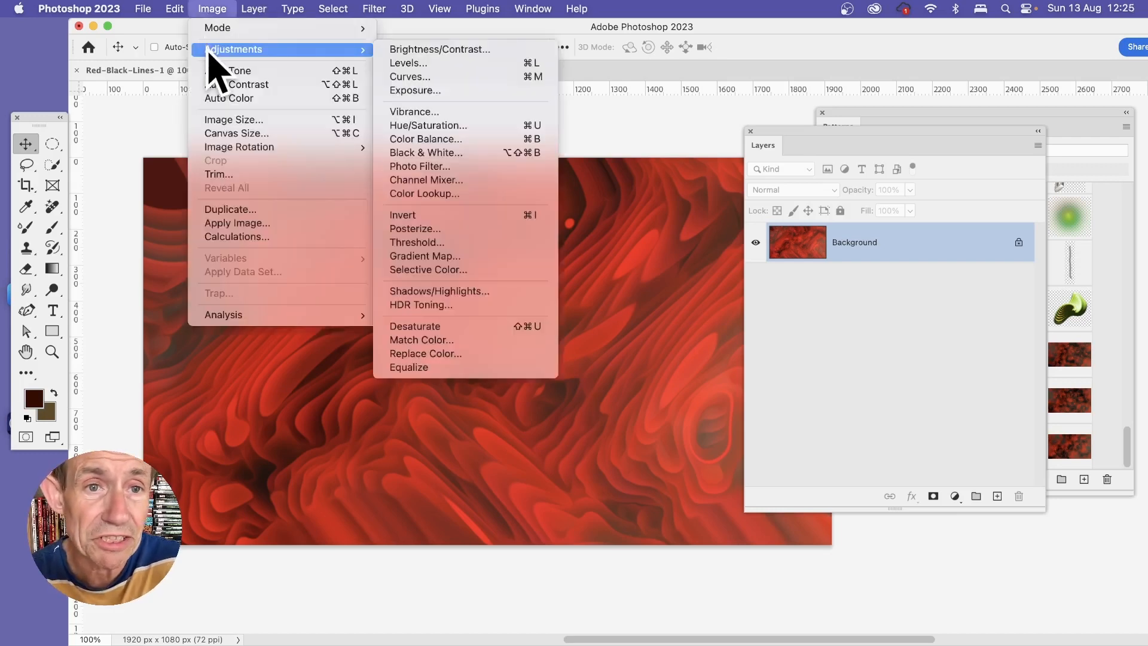
pyautogui.click(461, 134)
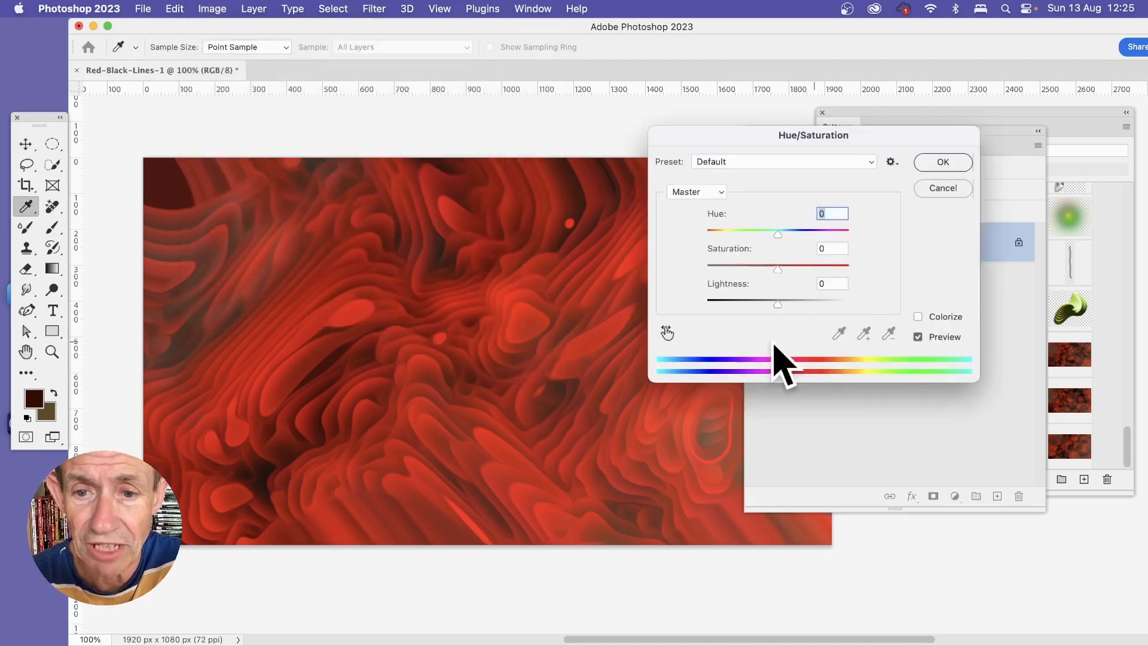
pyautogui.moveTo(777, 232); pyautogui.dragTo(775, 306)
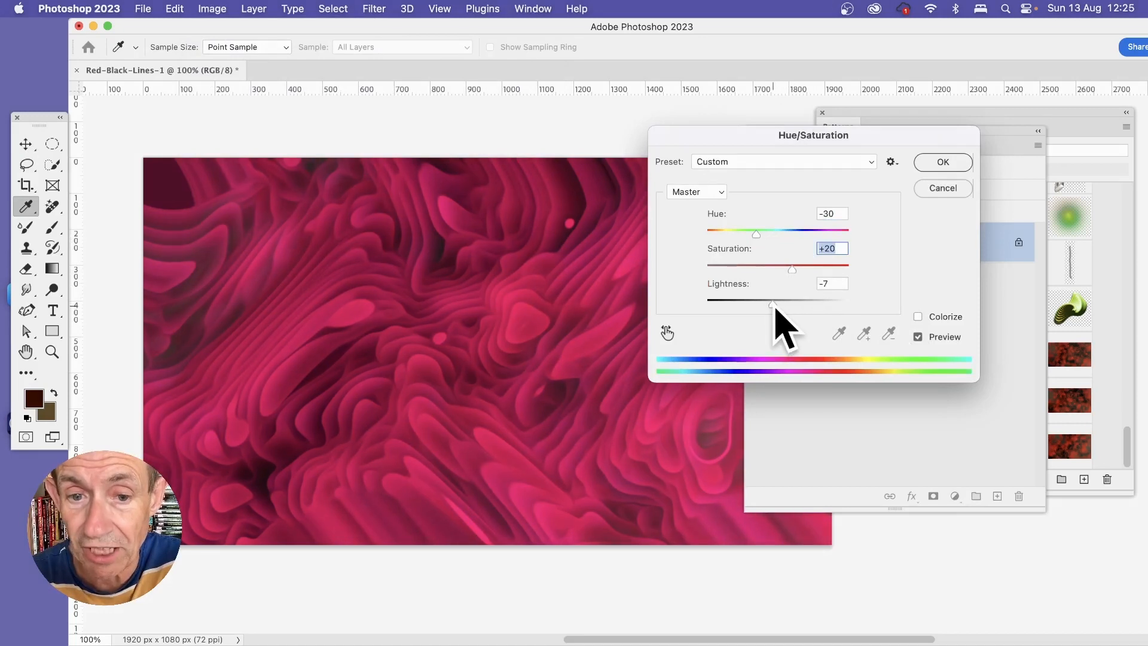
pyautogui.click(949, 165)
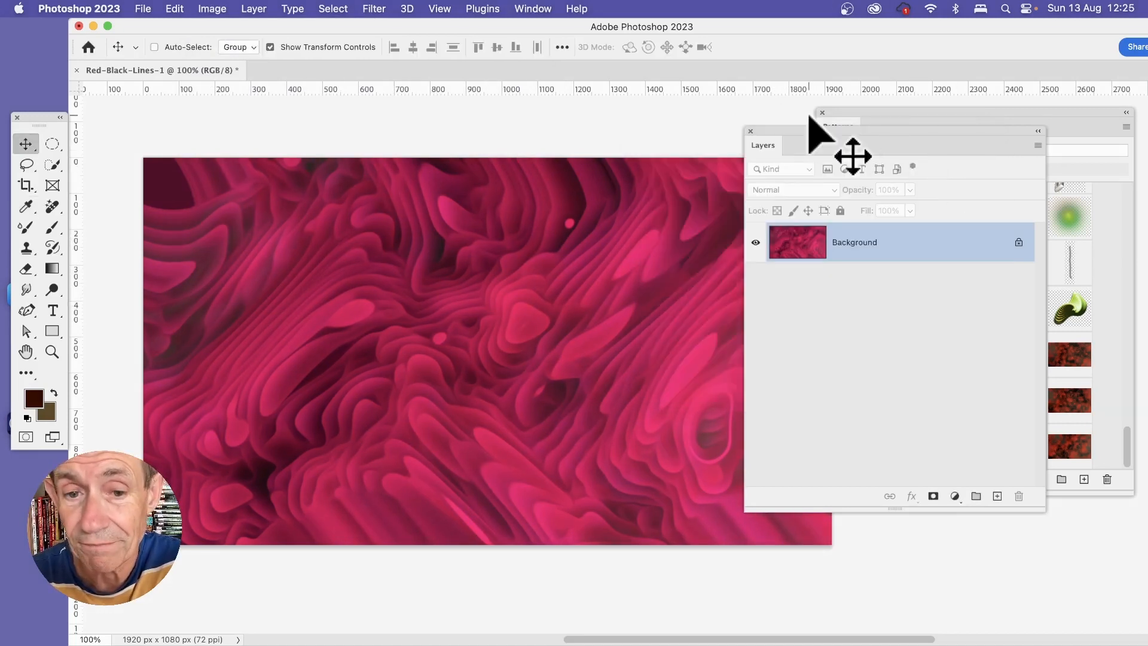